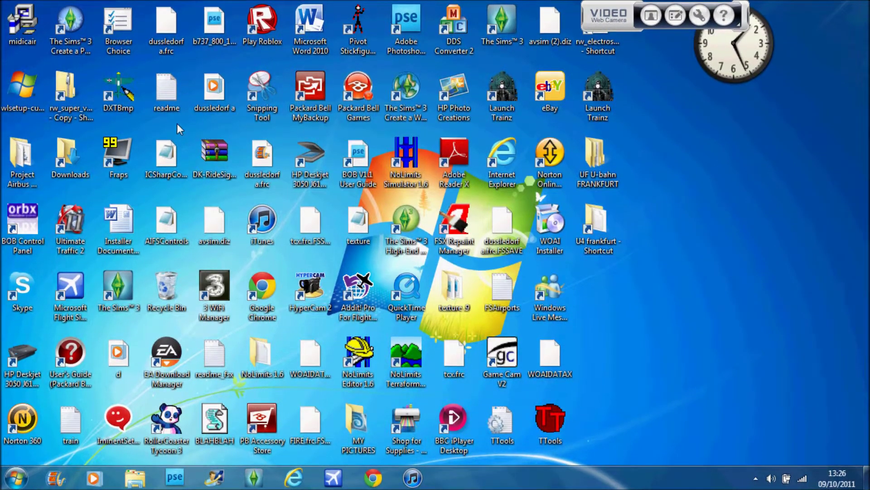
Launch DXTBmp and open the b737_800_1_T texture from the texture .9 folder.
double_click(131, 104)
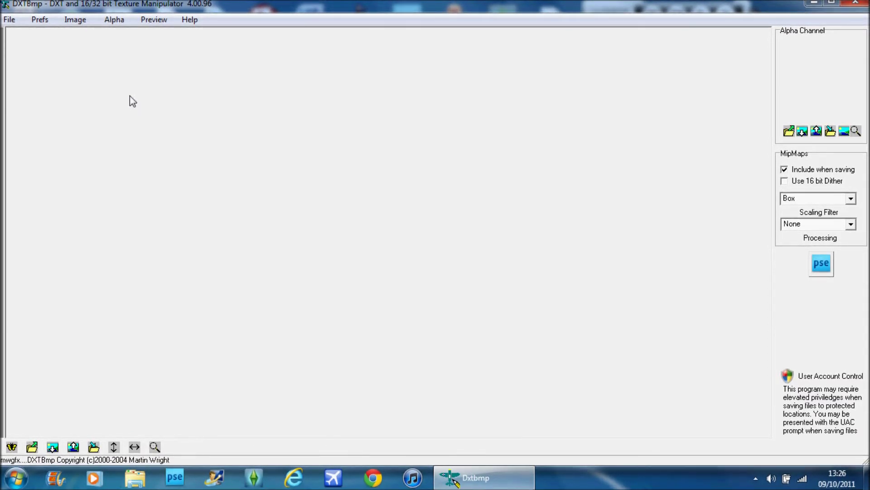
click(11, 20)
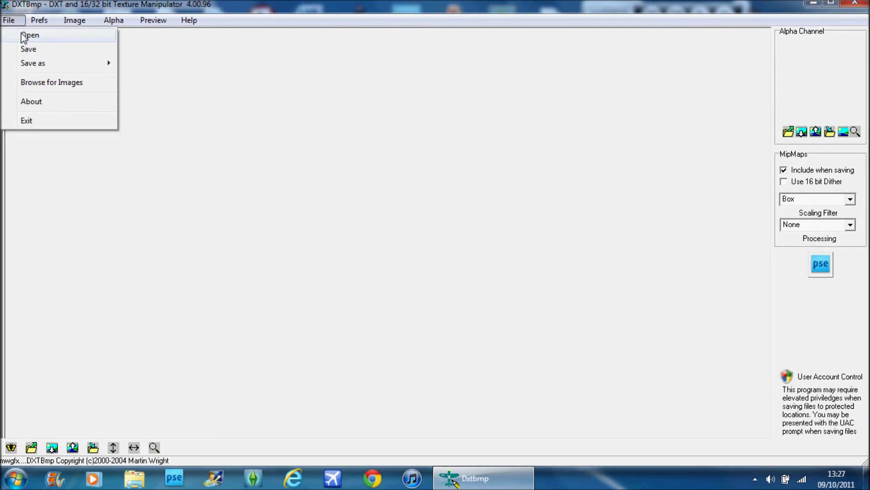
click(24, 34)
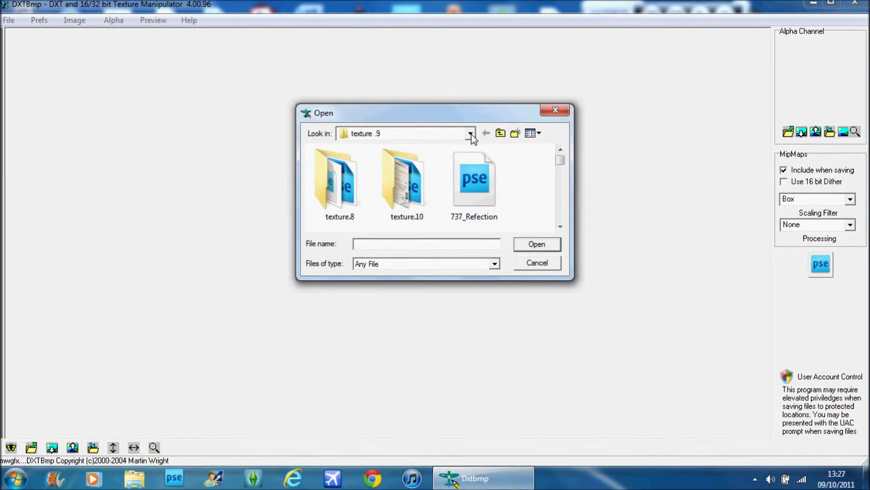
click(471, 132)
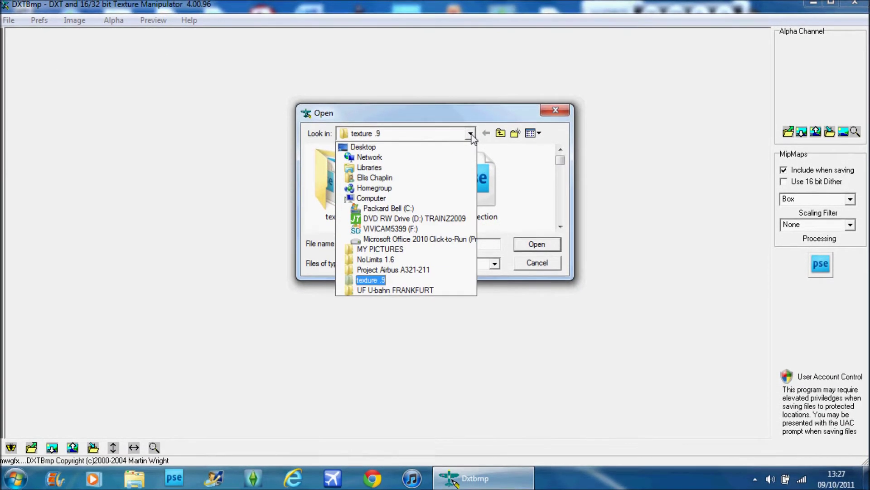
click(472, 134)
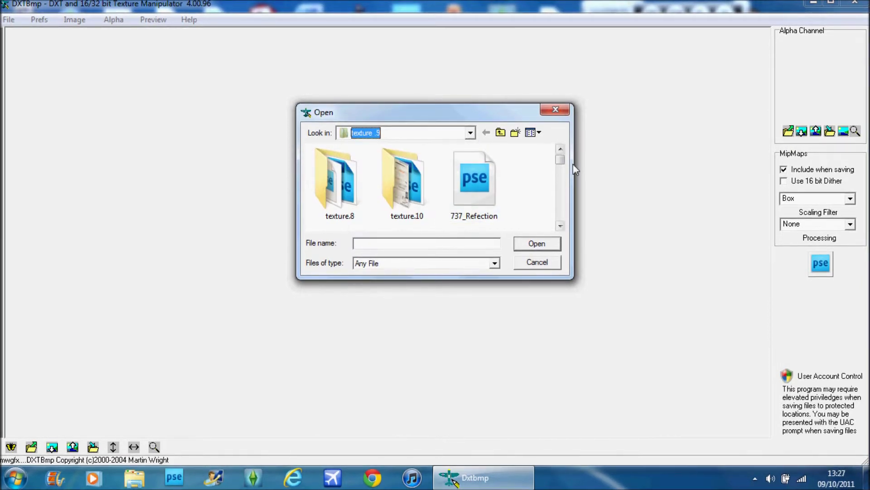
drag(561, 159, 562, 175)
click(357, 196)
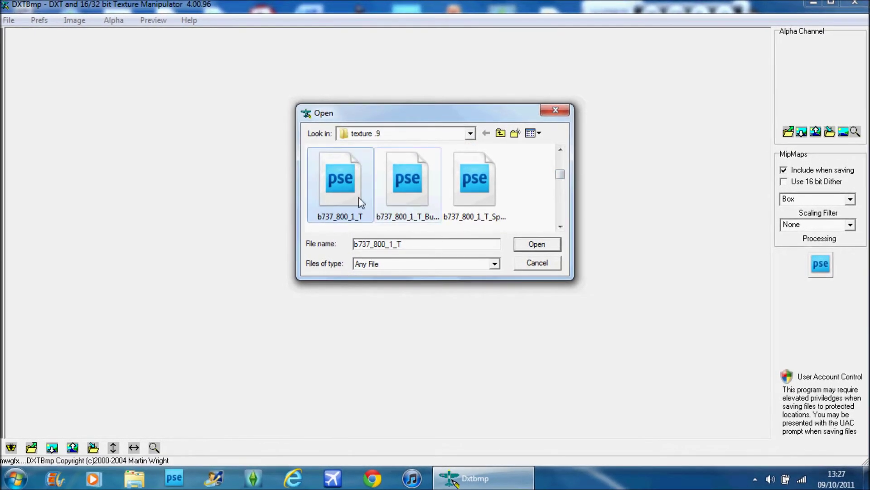
click(548, 246)
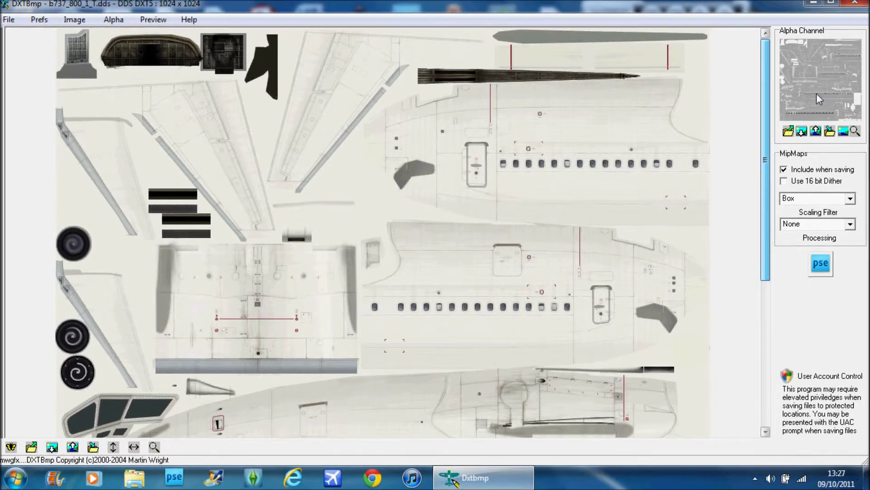
Send the aircraft texture to Photoshop Elements, flip the whole image vertically and widen its window.
click(88, 22)
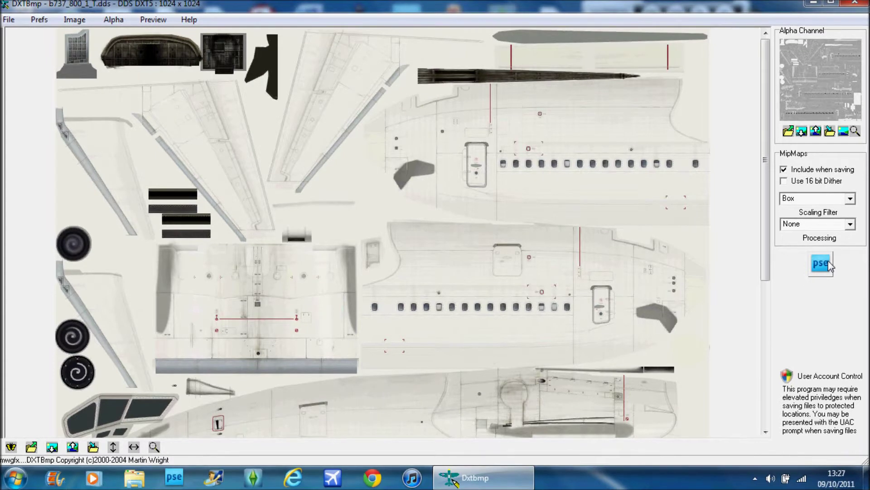
click(828, 266)
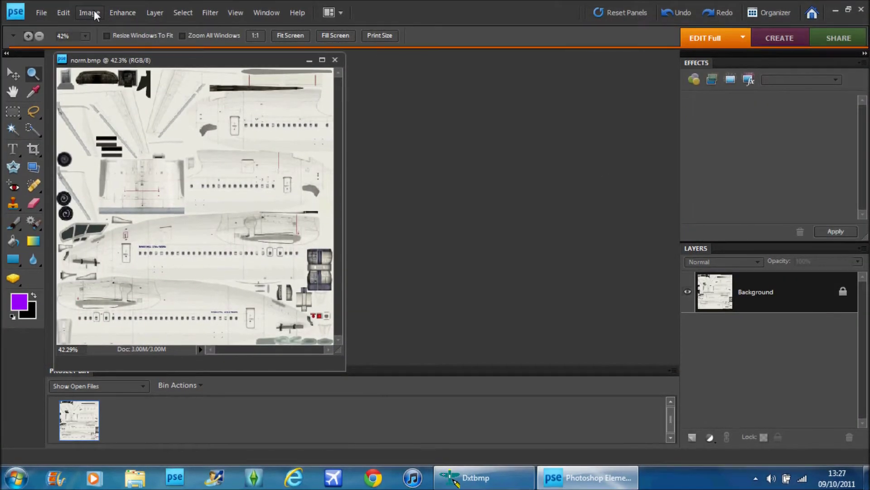
click(94, 12)
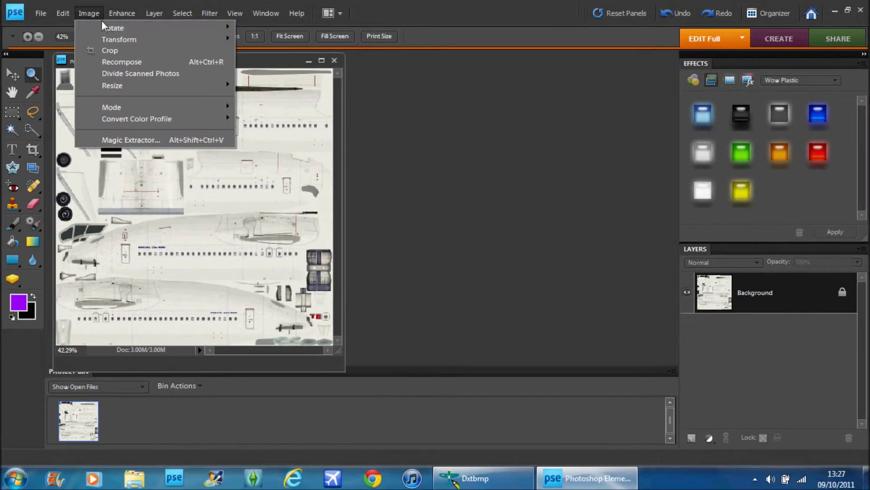
mouse_move(219, 27)
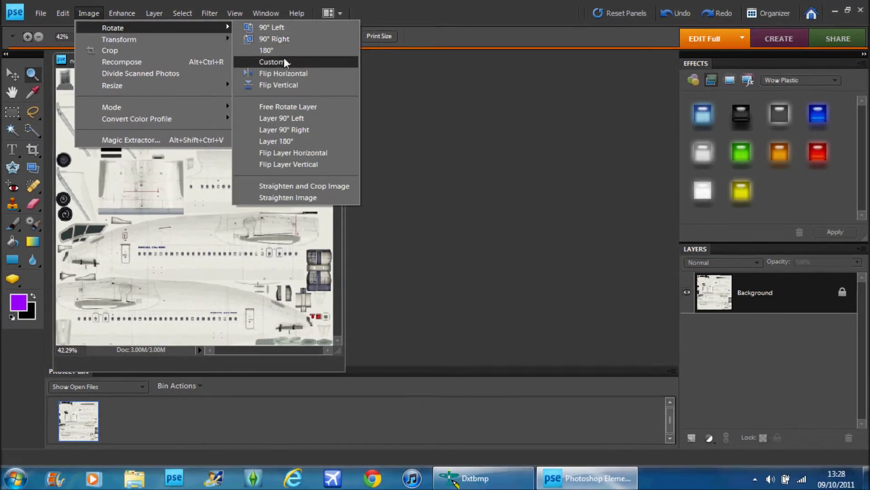
click(287, 85)
drag(345, 125, 615, 128)
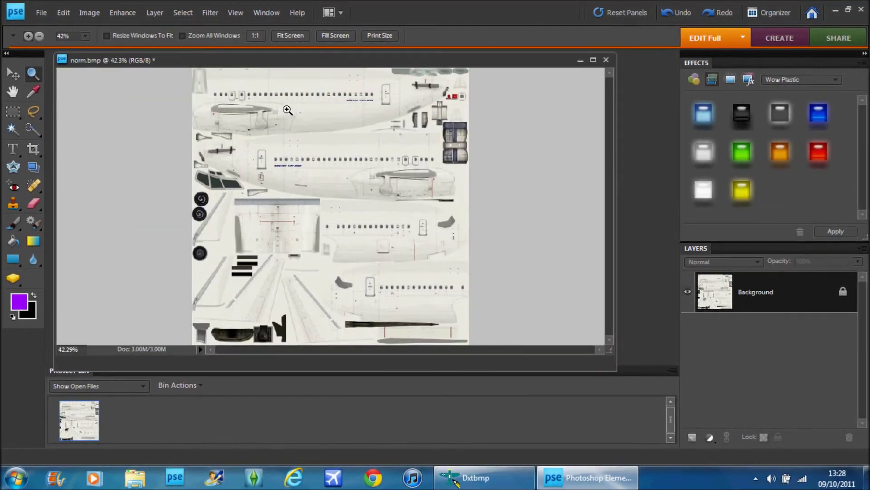
click(268, 141)
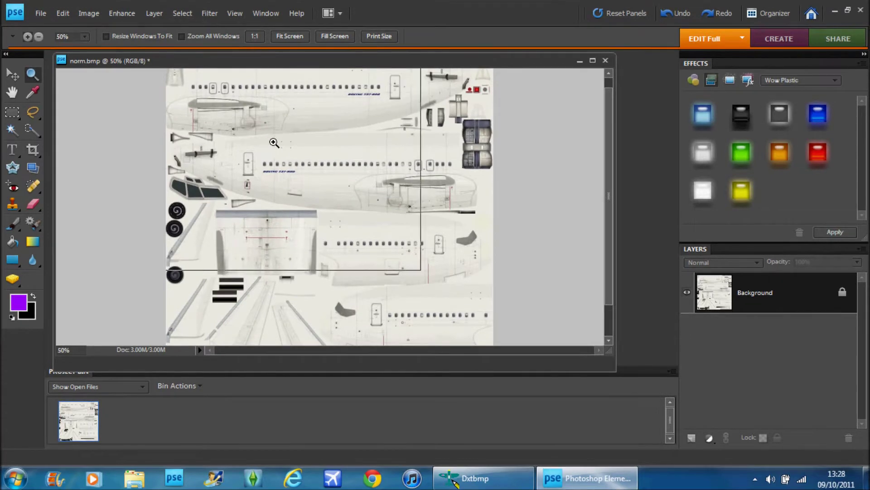
click(269, 141)
scroll(609, 232, down, 2)
scroll(609, 232, down, 1)
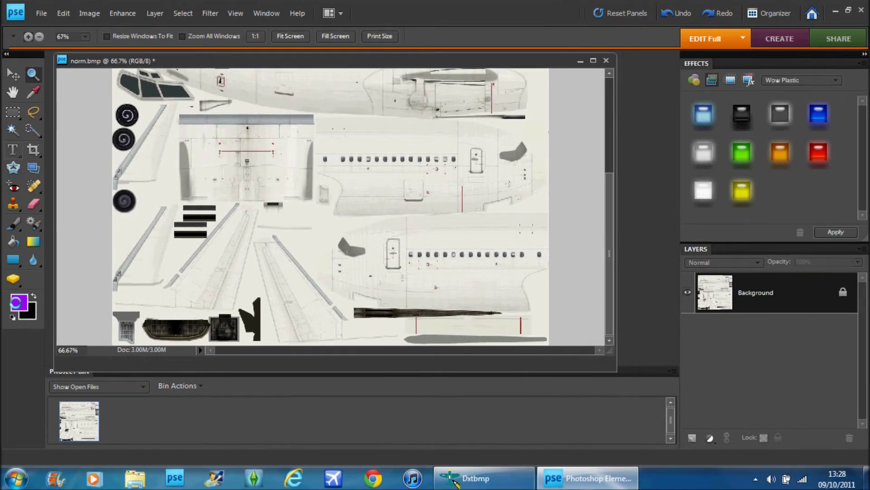
Switch to Google Chrome and run a Google image search for "Good airline logos".
click(374, 483)
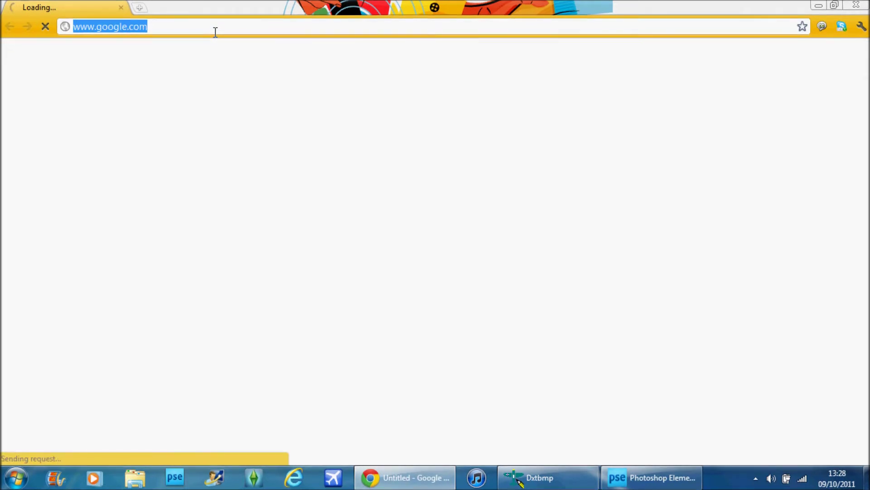
click(301, 239)
text(Good )
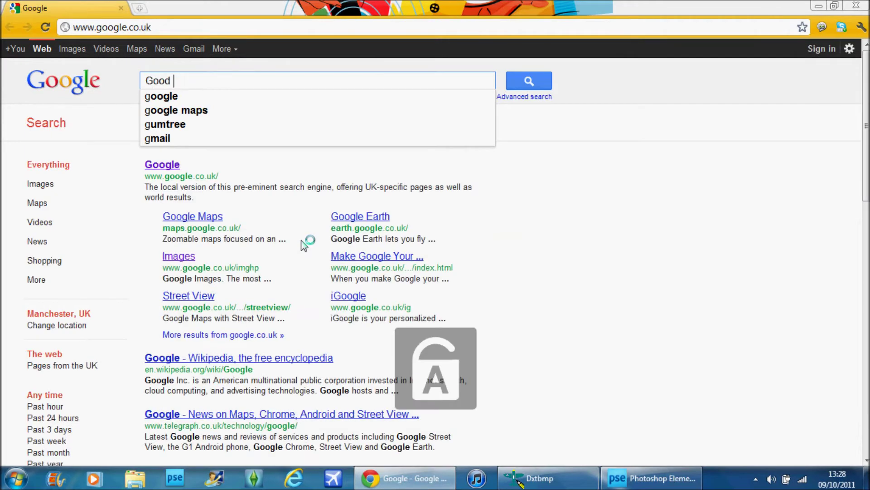
text(airline logos)
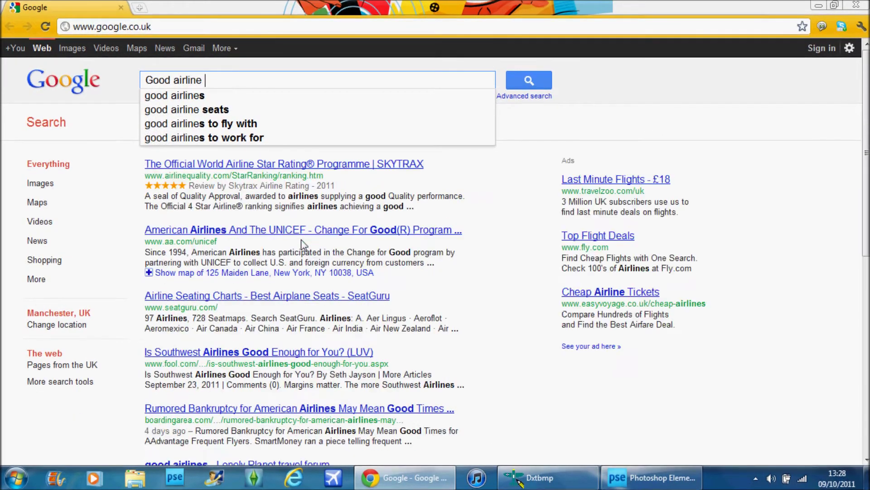
key(Return)
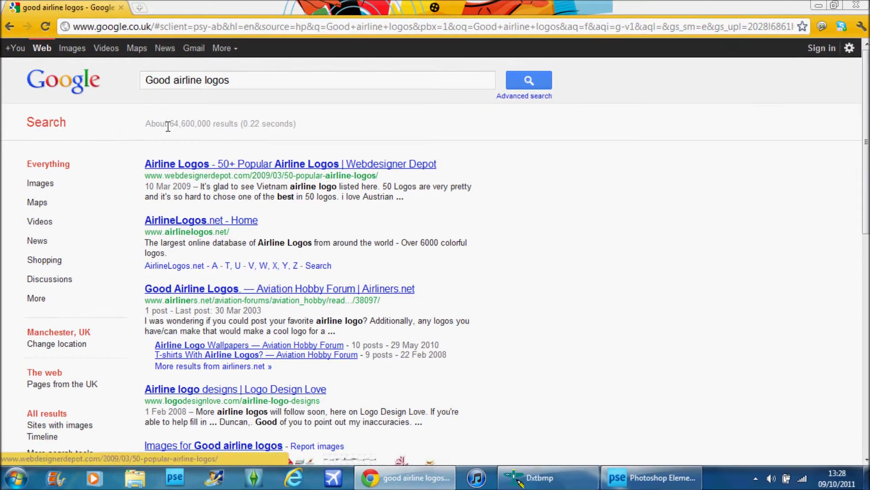
click(41, 49)
click(68, 49)
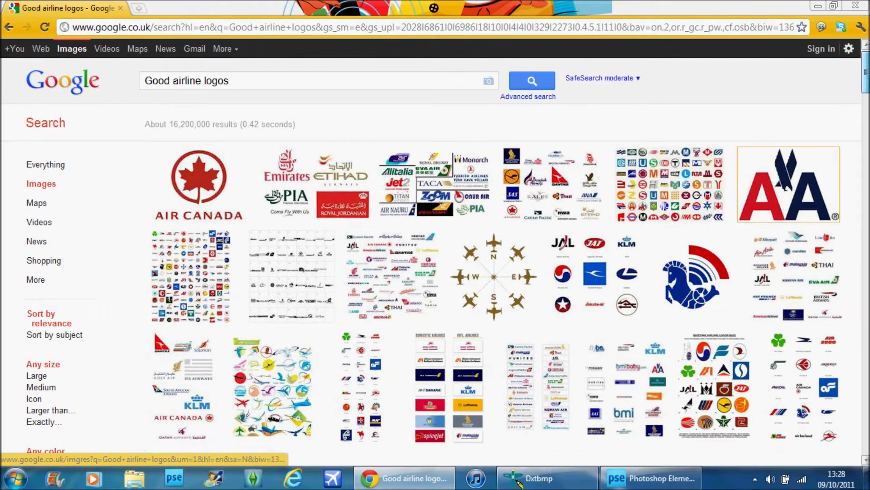
Find the Oceanic Airlines logo among the image results and save it as "oceanic" in the my pictures library.
scroll(794, 204, down, 5)
scroll(498, 294, down, 13)
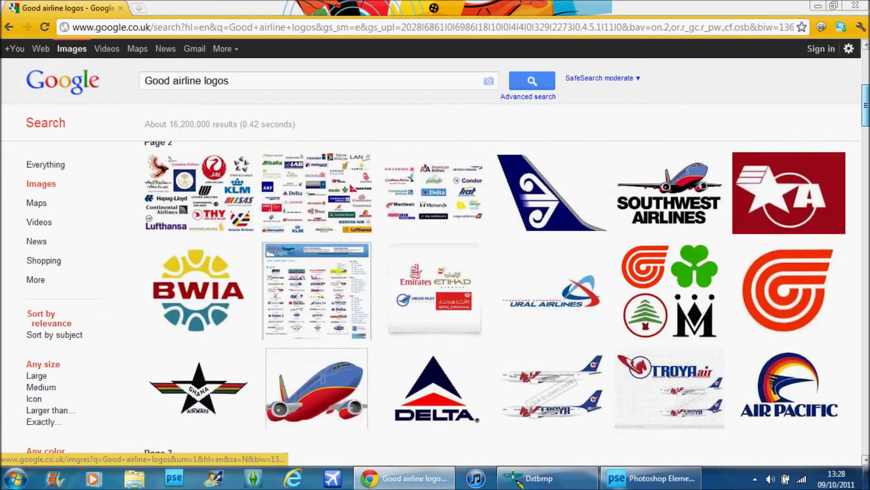
scroll(498, 295, down, 3)
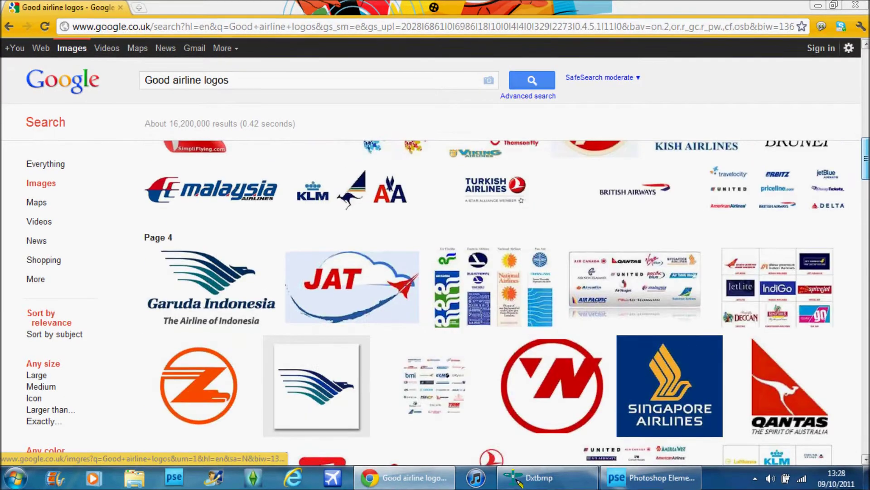
scroll(498, 294, down, 10)
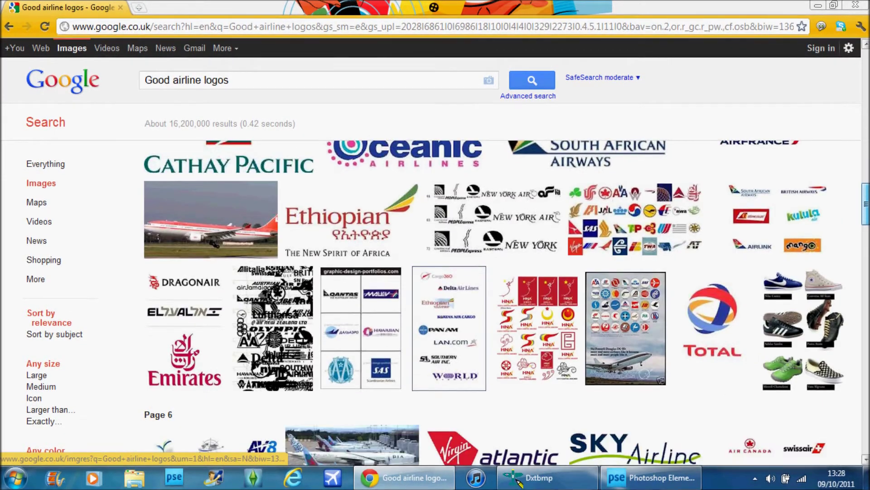
scroll(498, 294, down, 6)
scroll(499, 294, down, 6)
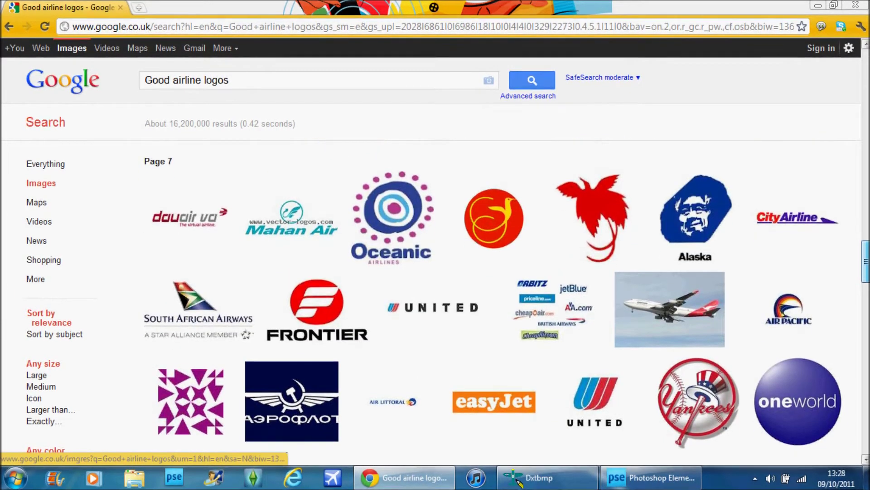
mouse_move(396, 215)
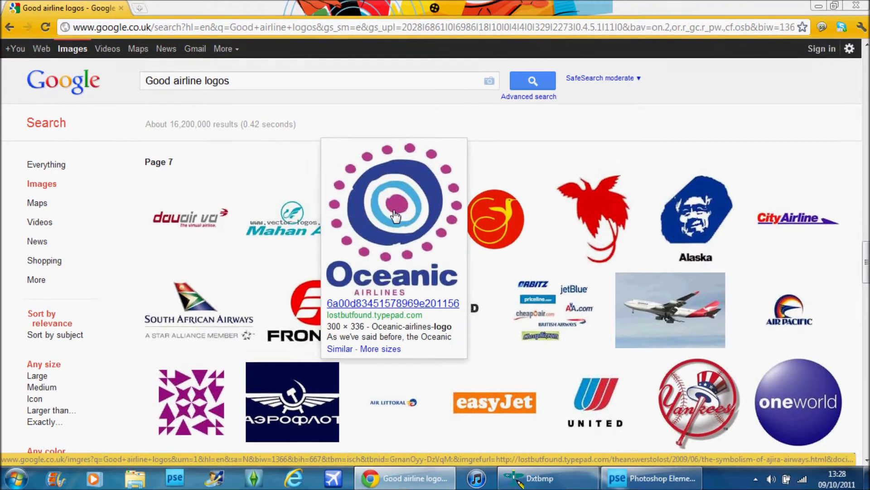
right_click(394, 210)
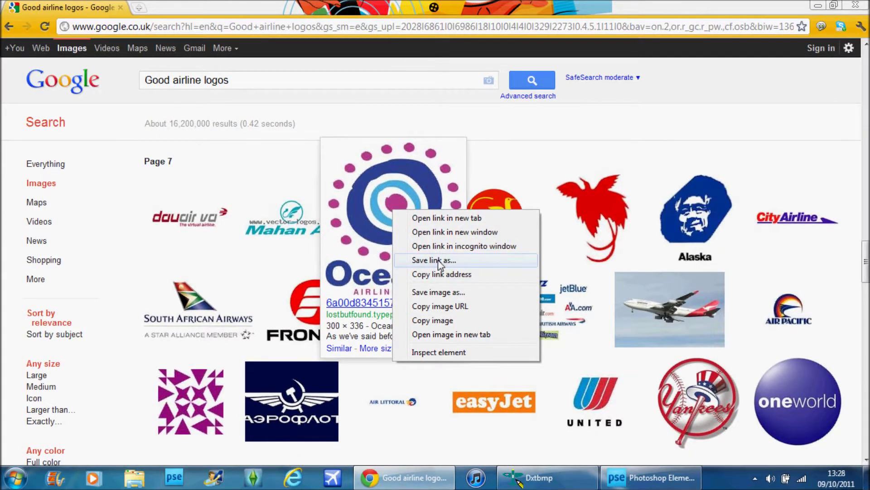
click(444, 294)
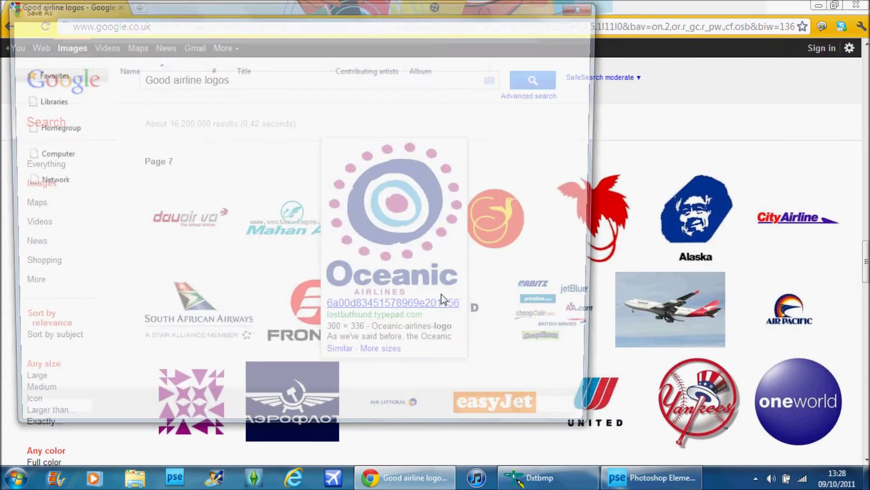
text(oceanic)
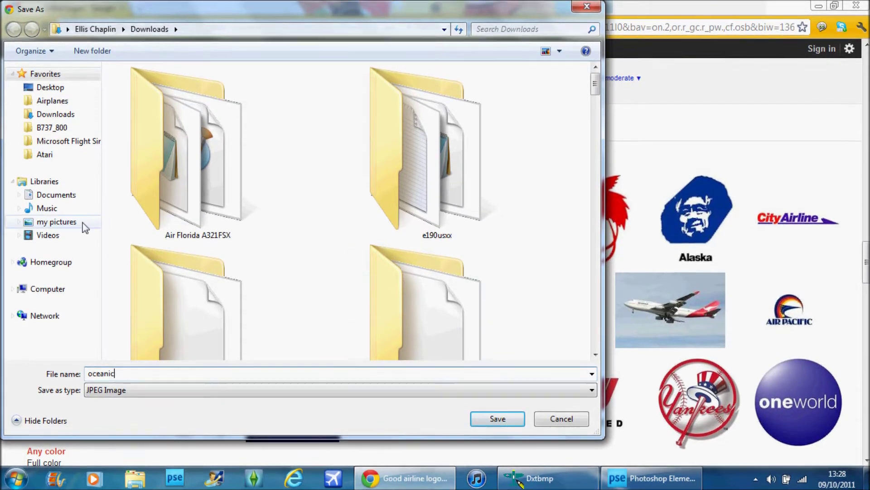
click(72, 223)
click(485, 420)
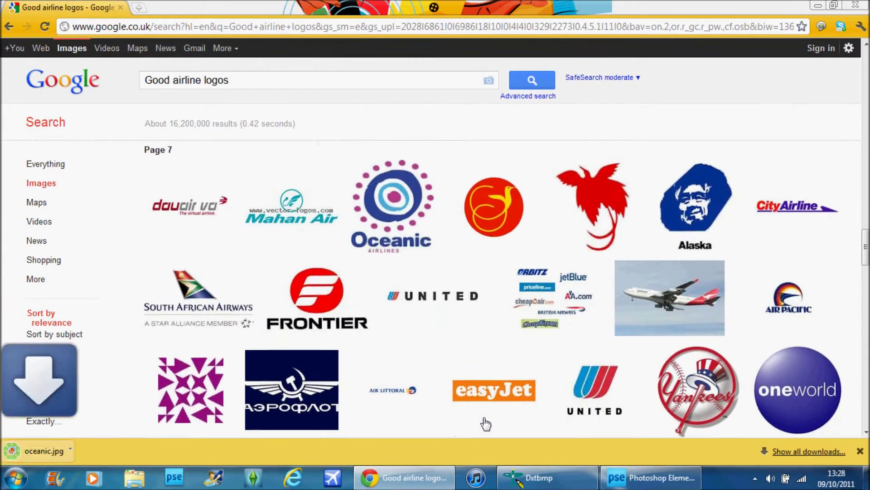
Switch back to Photoshop Elements and open oceanic.jpg from the my pictures library.
click(630, 474)
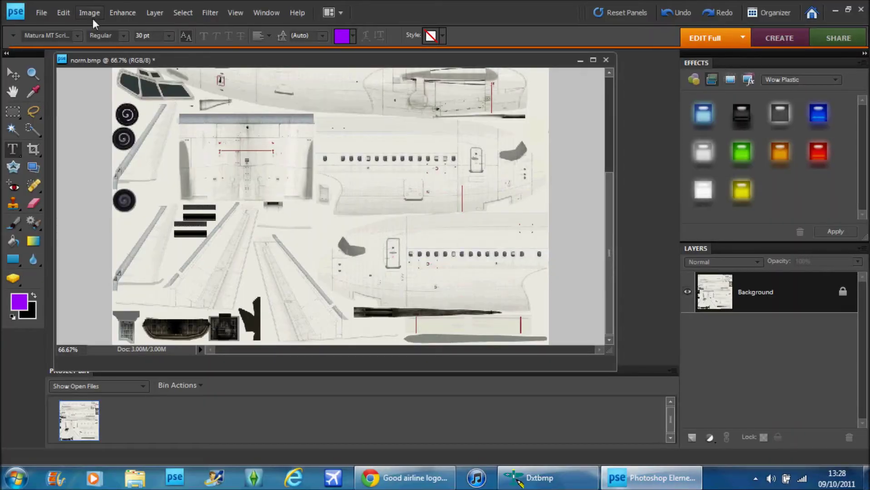
click(63, 13)
mouse_move(41, 13)
click(61, 37)
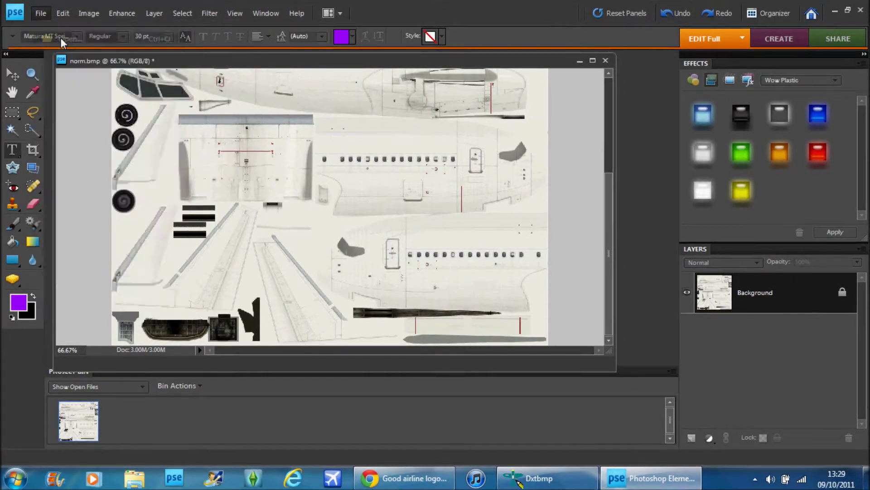
click(37, 178)
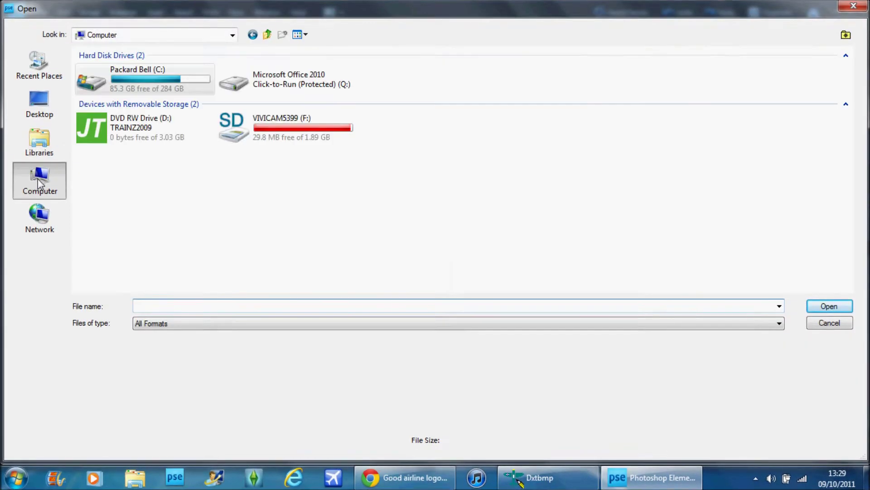
click(39, 142)
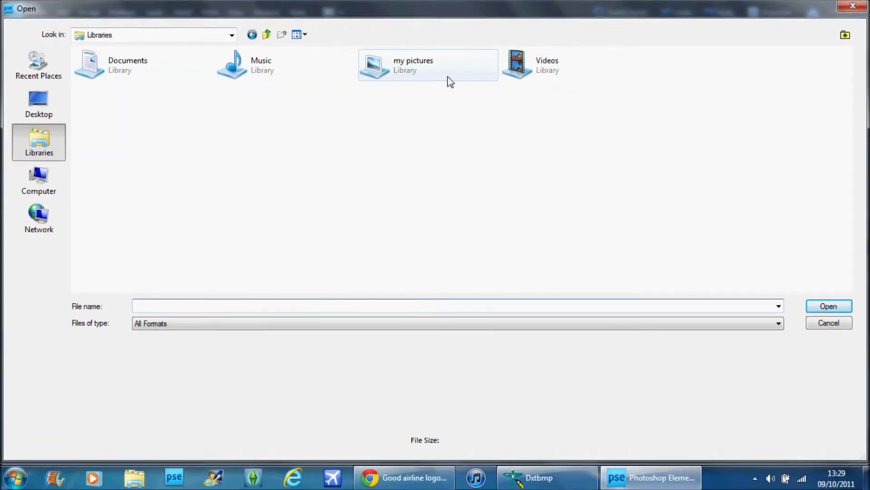
double_click(433, 77)
click(385, 304)
key(Caps_Lock)
text(O)
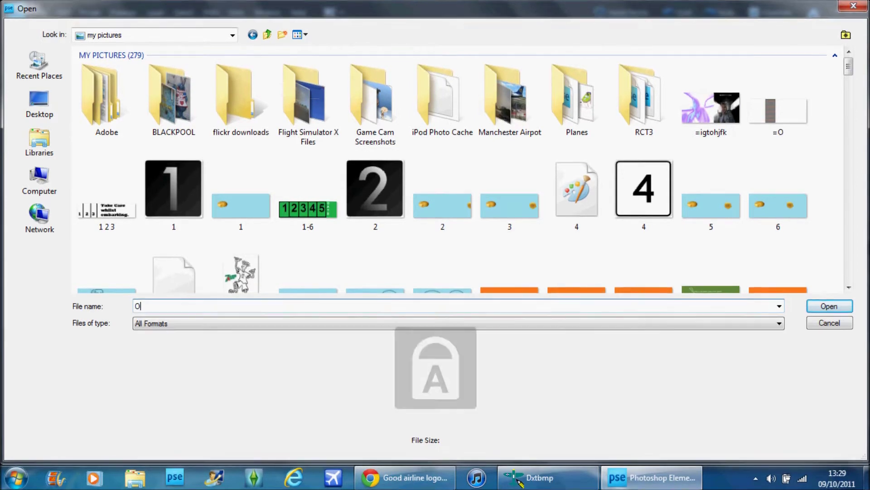
text(cea)
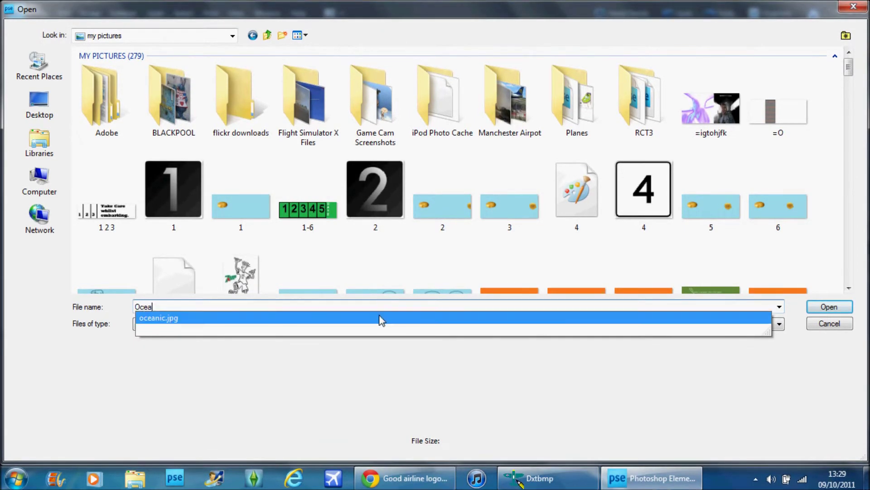
click(829, 307)
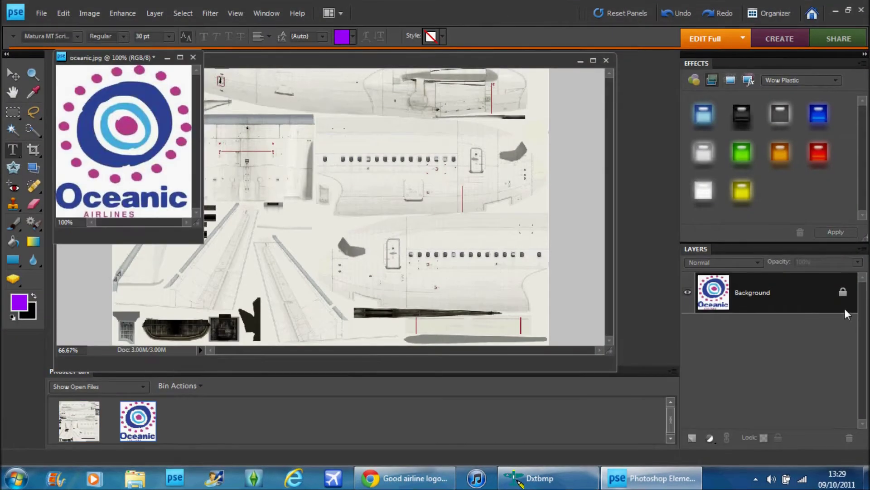
Copy the entire Oceanic logo from oceanic.jpg with a rectangular marquee selection and close that image.
drag(202, 241, 294, 319)
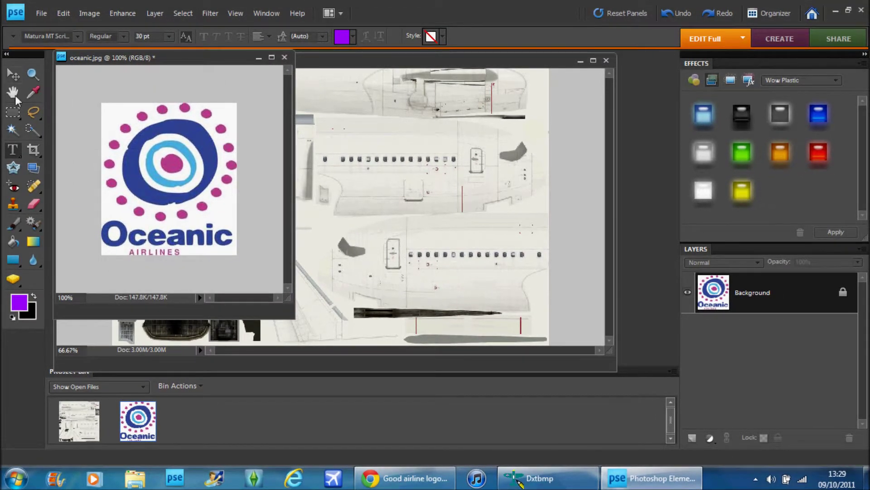
click(12, 73)
click(34, 112)
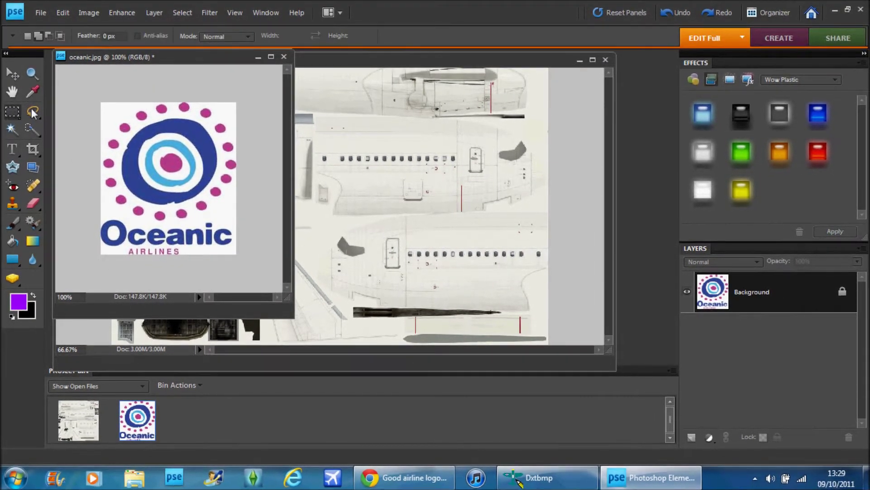
drag(100, 101, 253, 250)
click(17, 76)
right_click(150, 168)
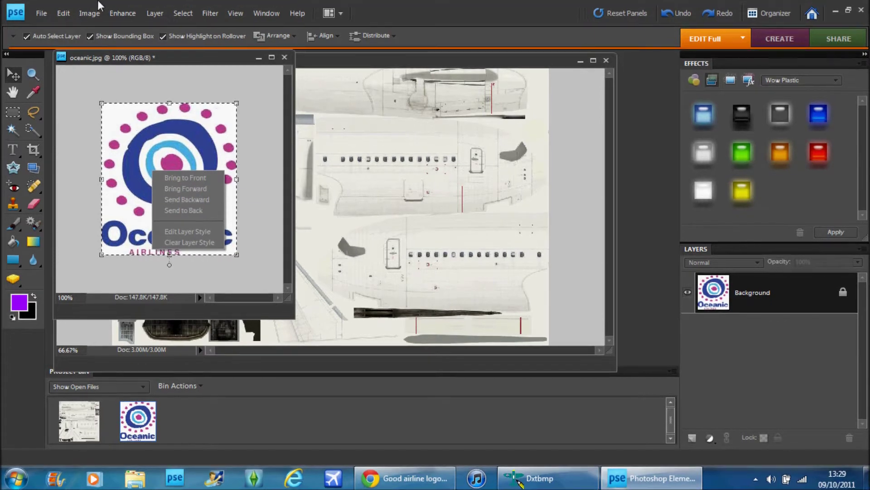
click(90, 13)
click(64, 12)
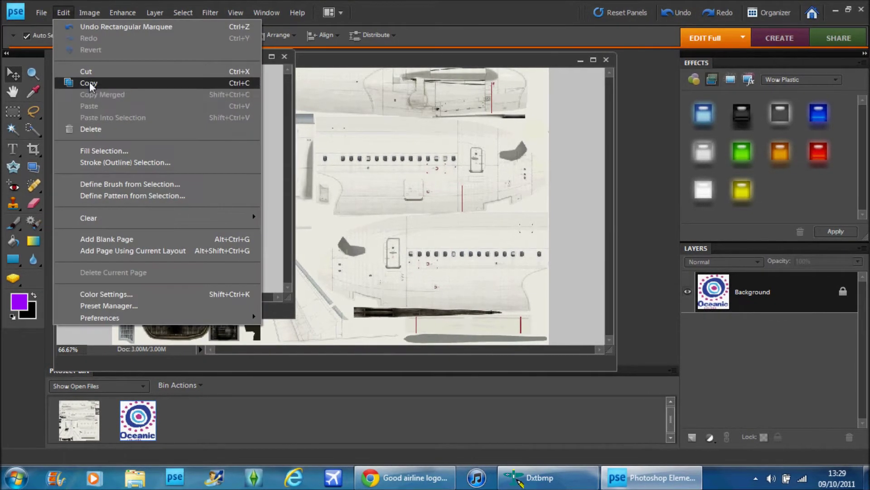
click(89, 83)
click(285, 56)
Paste the logo into norm.bmp, scale it to about 39.4% and place it on the lower tail fin beside the fuselage nose.
click(91, 12)
mouse_move(63, 13)
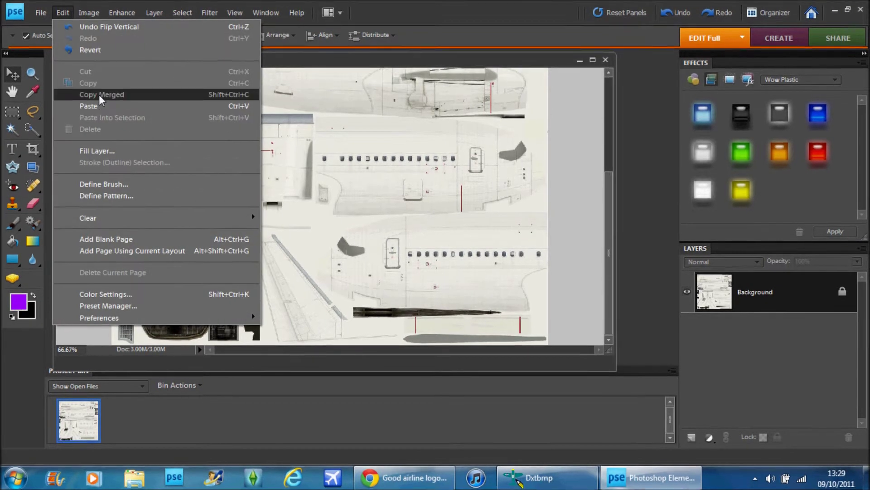
click(98, 107)
drag(287, 151, 299, 308)
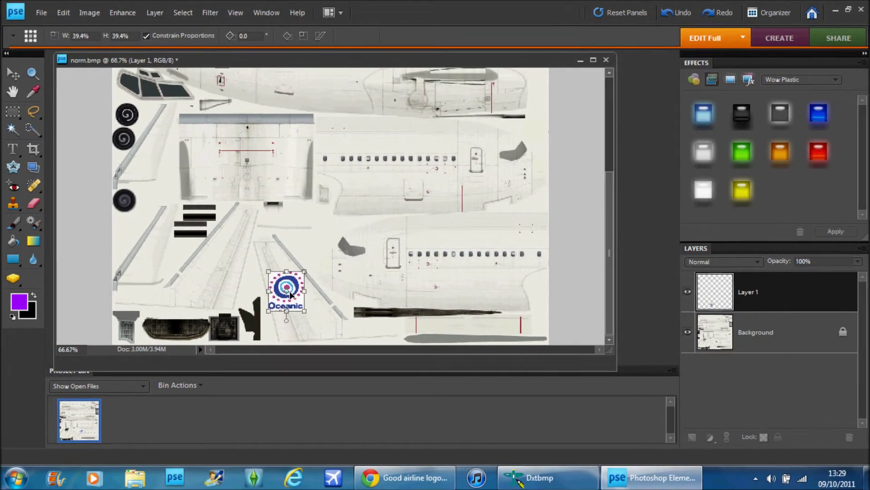
key(Return)
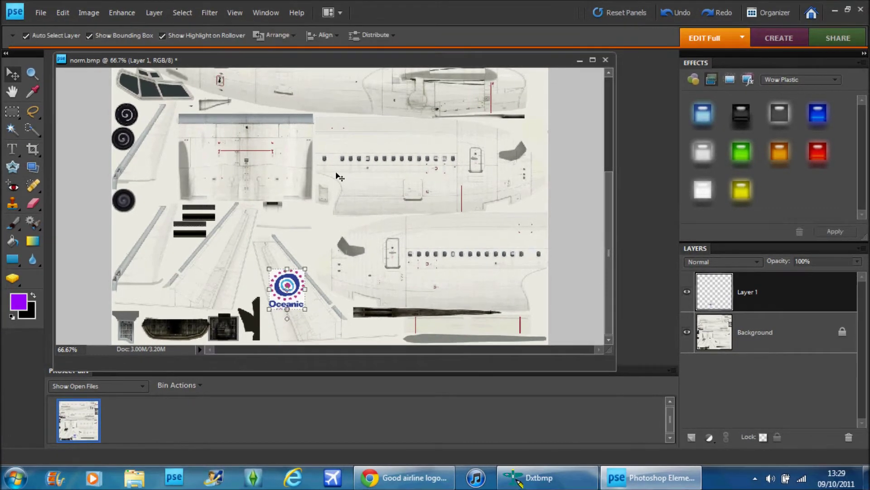
Make the Background layer active and set the foreground colour to white for the Brush tool.
click(340, 178)
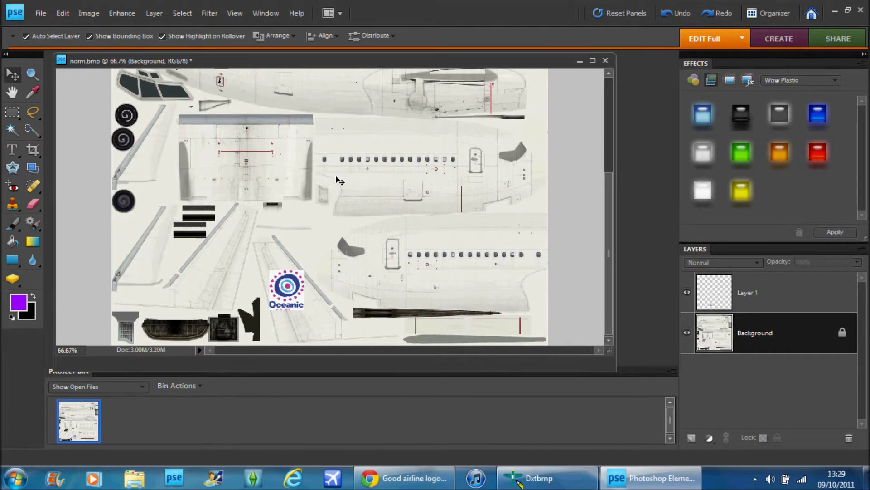
click(14, 223)
click(19, 301)
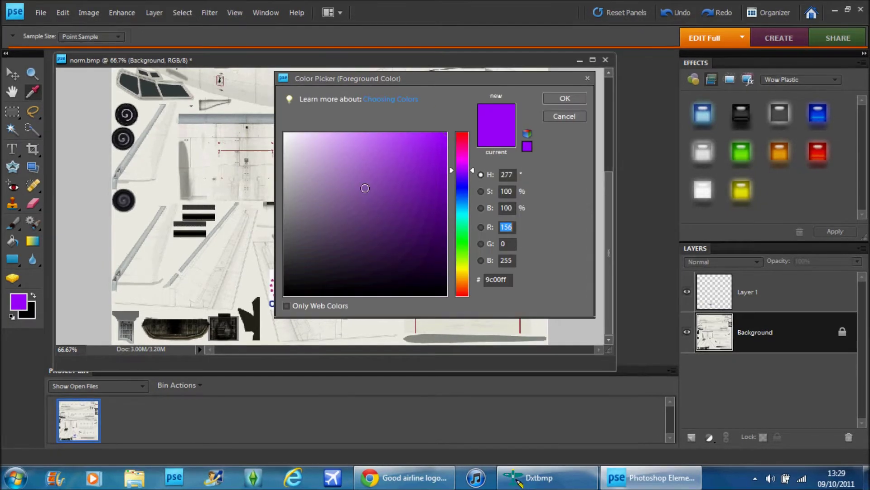
drag(332, 155, 285, 134)
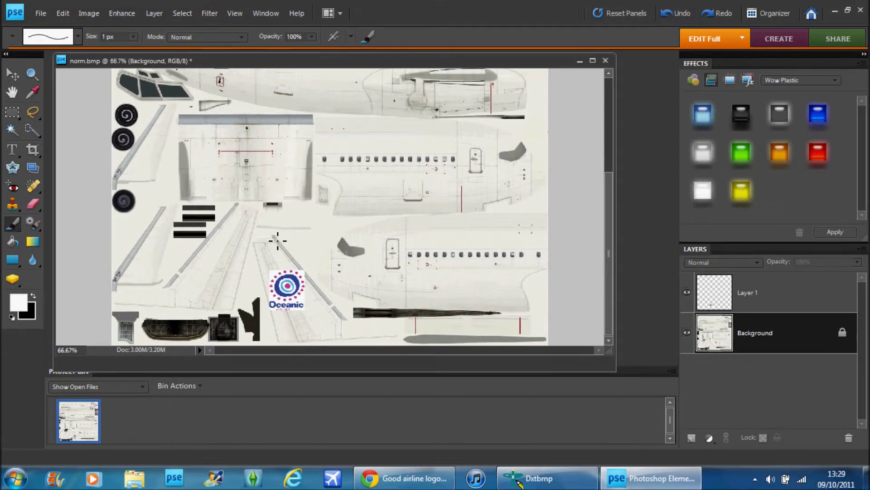
Paint the whole tail fin behind the logo white on the Background layer with the hard 19 px brush.
click(77, 35)
click(64, 149)
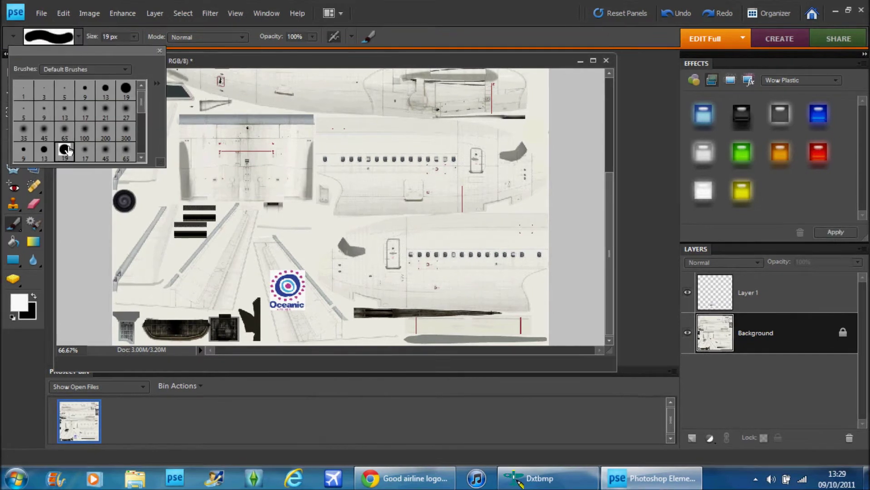
click(269, 257)
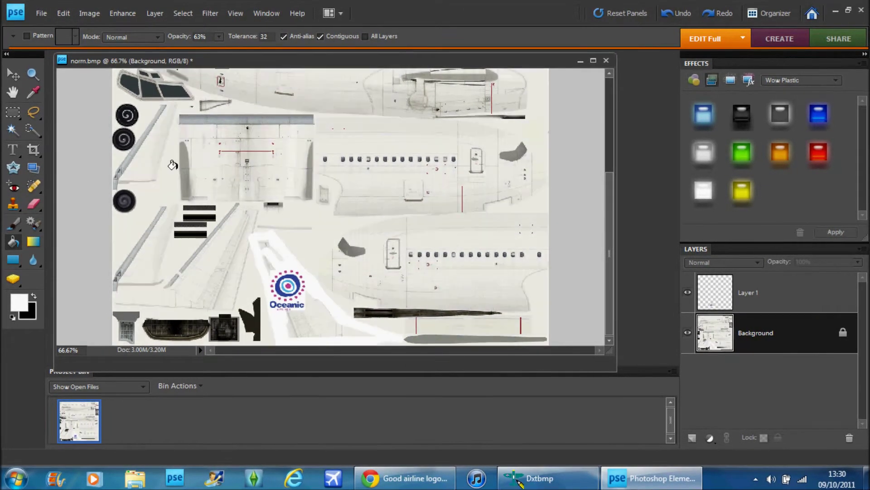
click(13, 224)
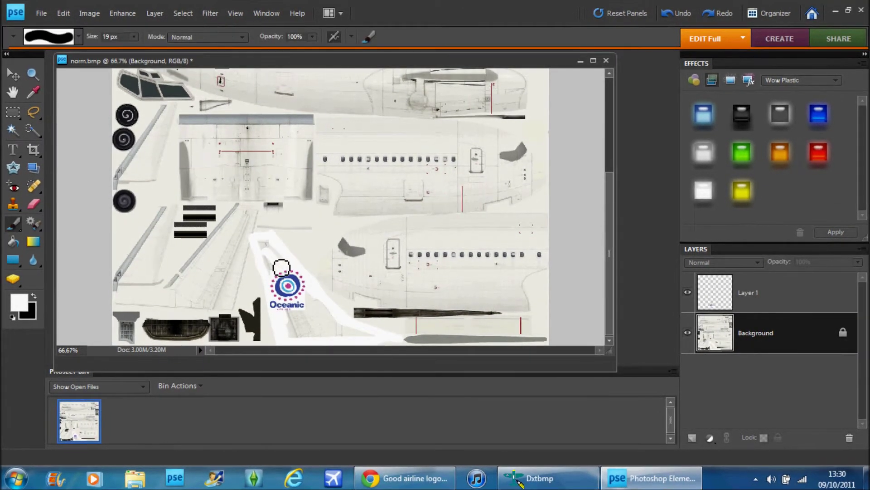
mouse_move(264, 248)
mouse_down()
mouse_move(277, 270)
mouse_move(268, 260)
mouse_move(279, 284)
mouse_up()
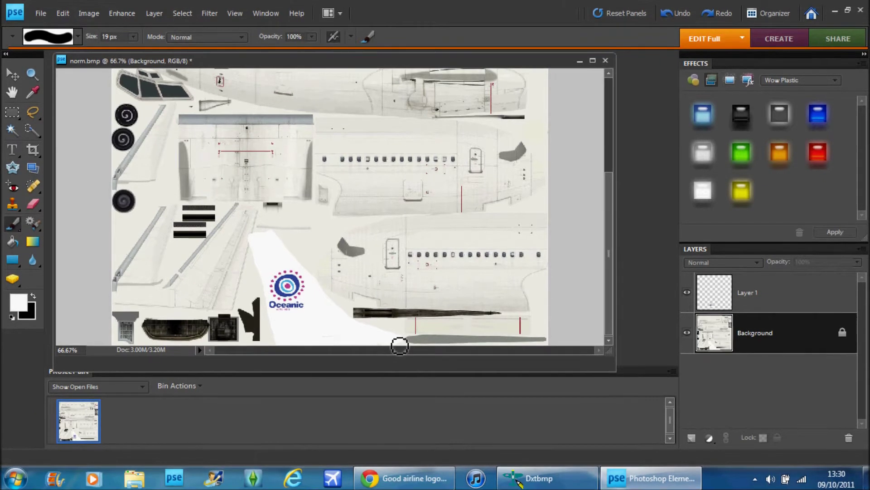
Paste a second logo onto the neighbouring tail fin at about 35.5% scale and paint that fin white on the Background layer.
click(63, 13)
click(96, 104)
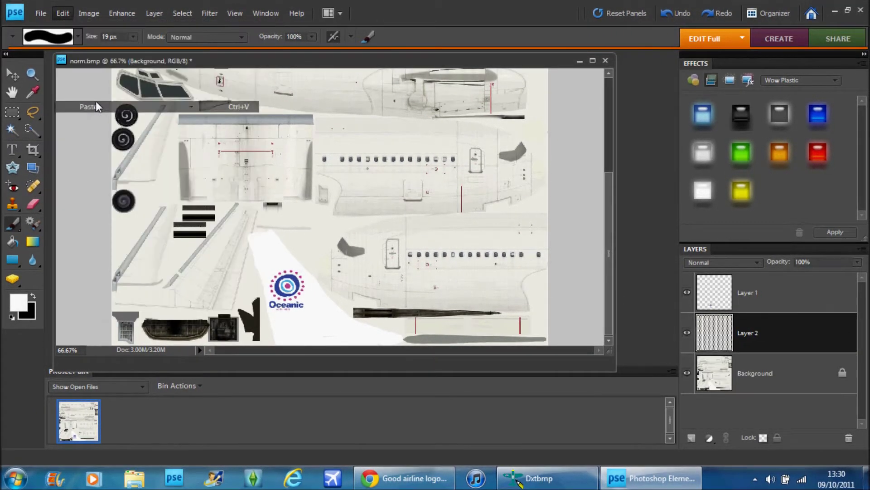
click(13, 71)
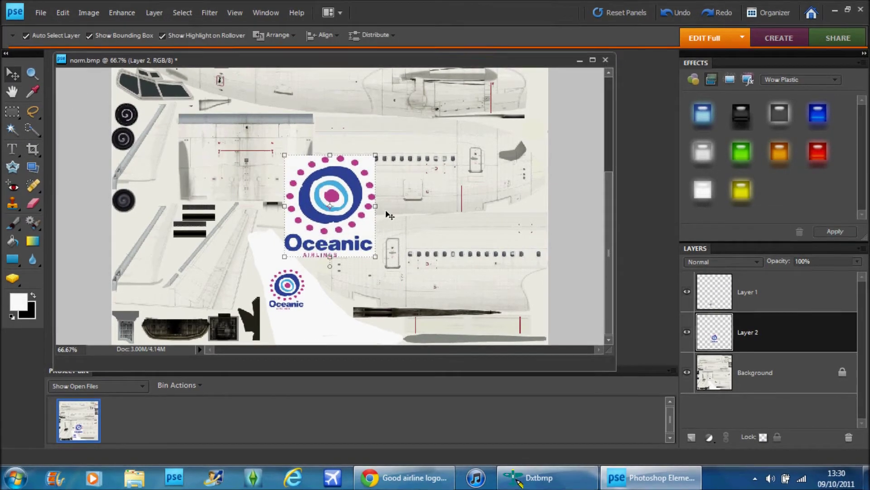
drag(287, 257, 282, 298)
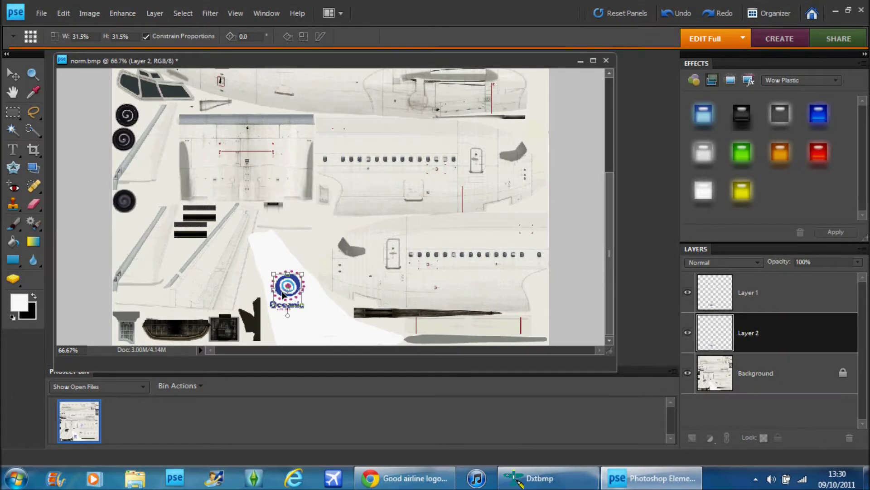
drag(282, 298, 201, 278)
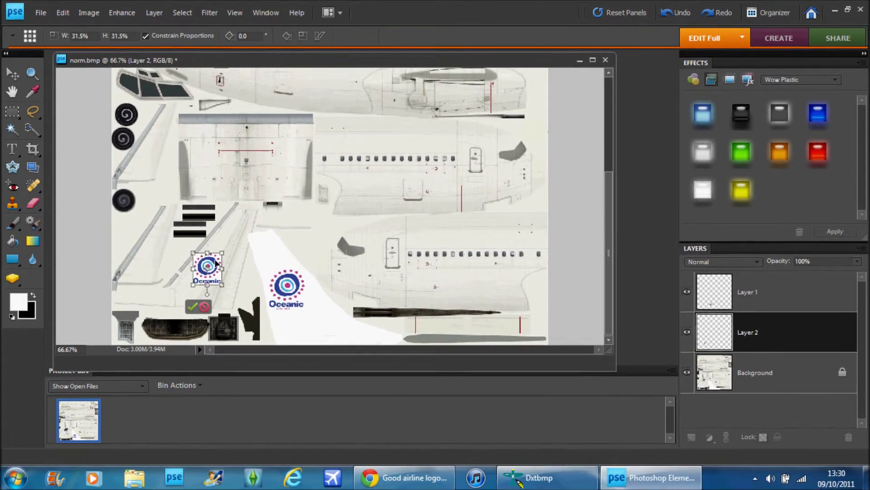
drag(228, 247, 223, 268)
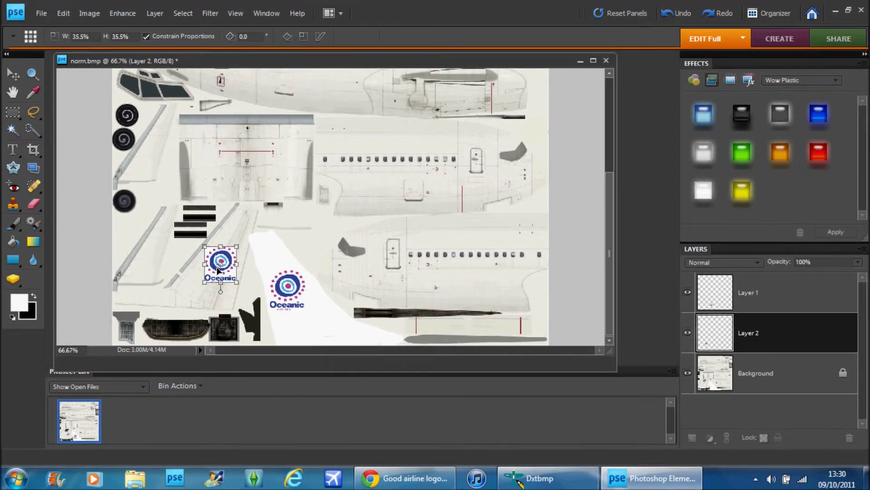
click(162, 293)
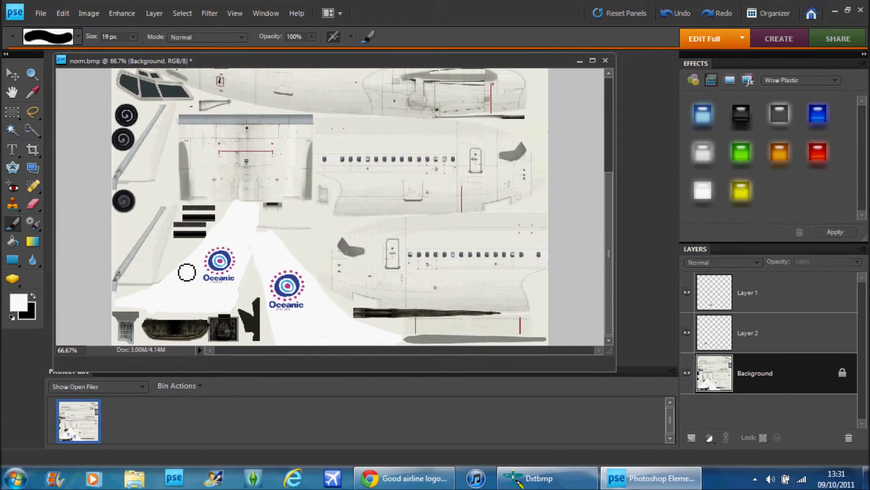
Set the foreground colour to a bright sky blue with a hue of 198°.
click(32, 91)
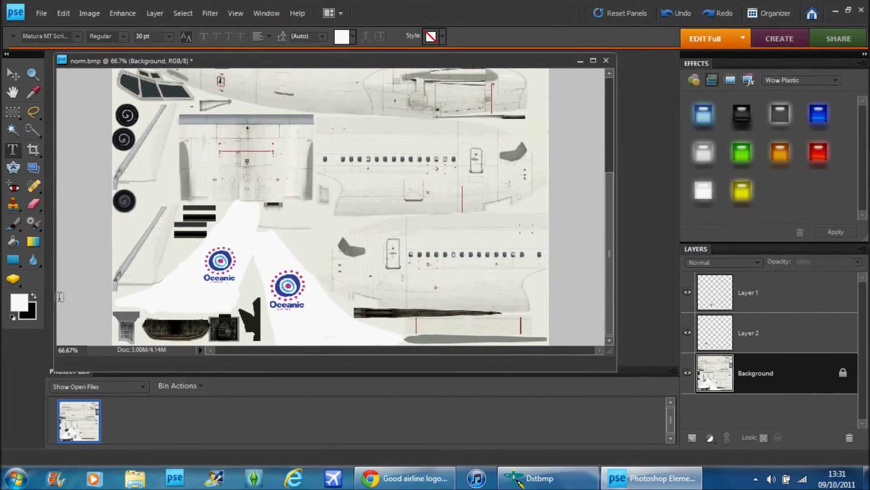
click(19, 301)
drag(466, 171, 468, 207)
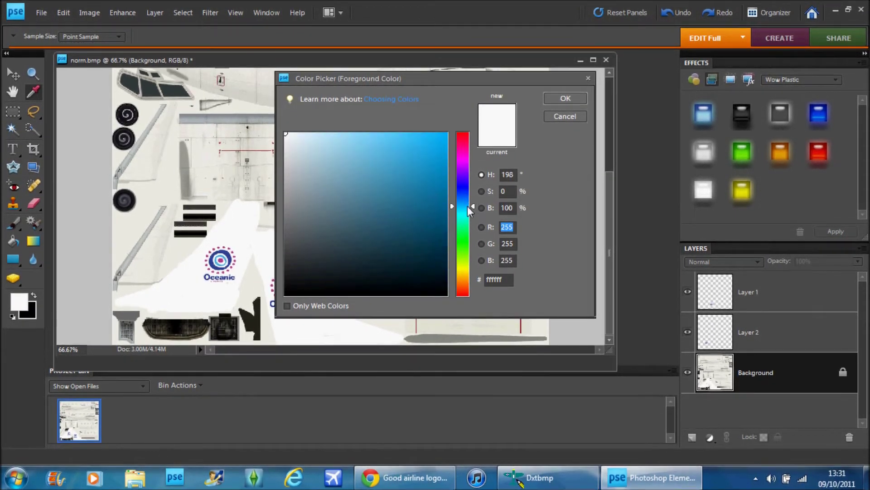
click(564, 98)
Start a text layer above the lower fuselage's windows and set its font to Air.
key(t)
click(235, 103)
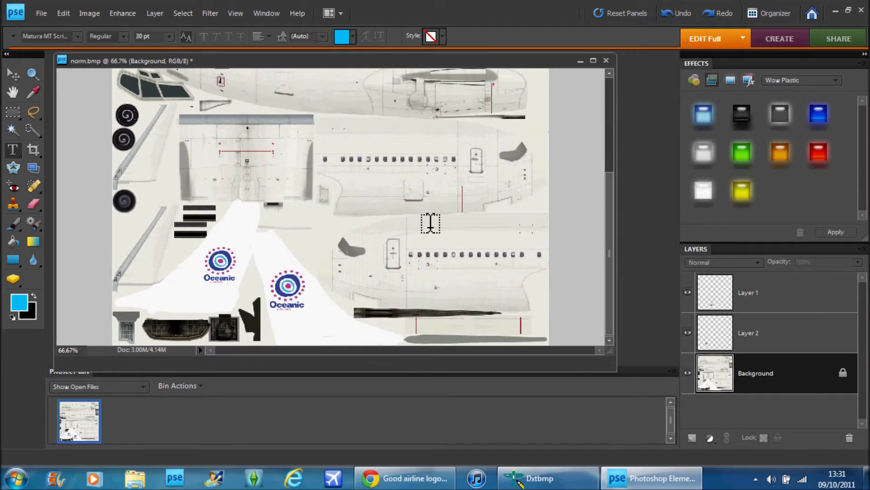
click(78, 35)
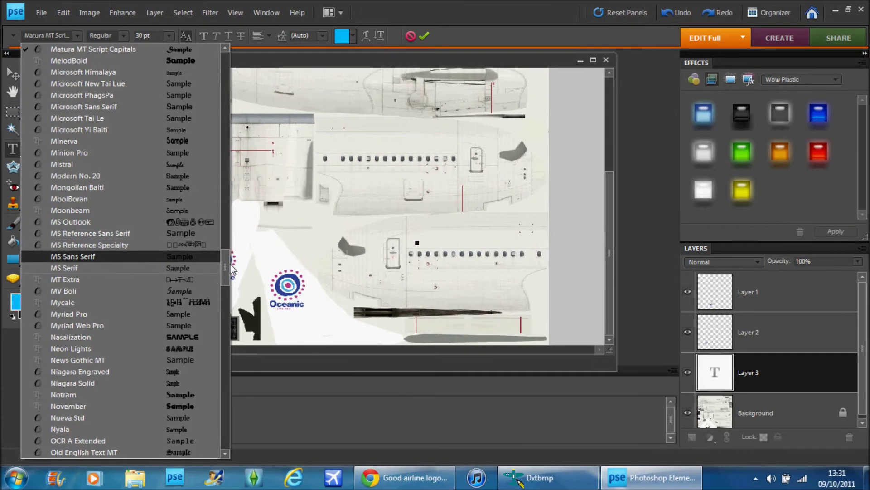
click(213, 269)
click(77, 35)
drag(227, 272, 220, 18)
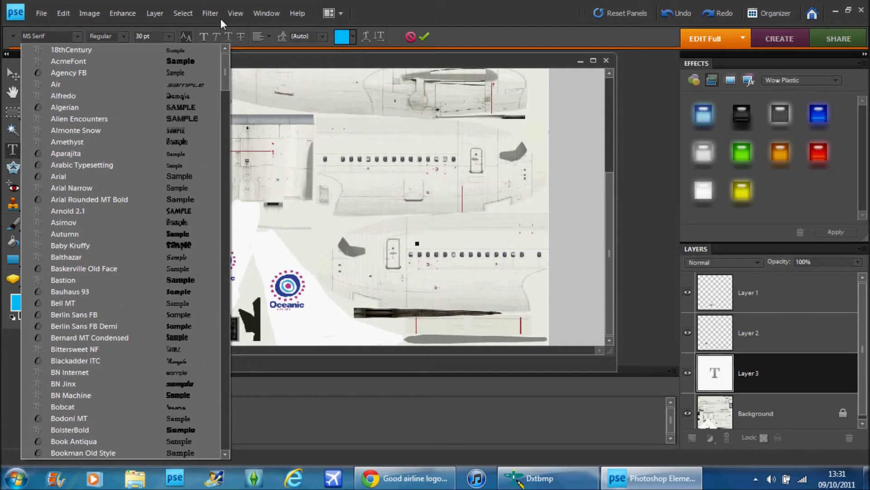
click(64, 84)
Enter "OCEANIC AIRLINES" as the title and position it just above the lower fuselage's window row.
key(Caps_Lock)
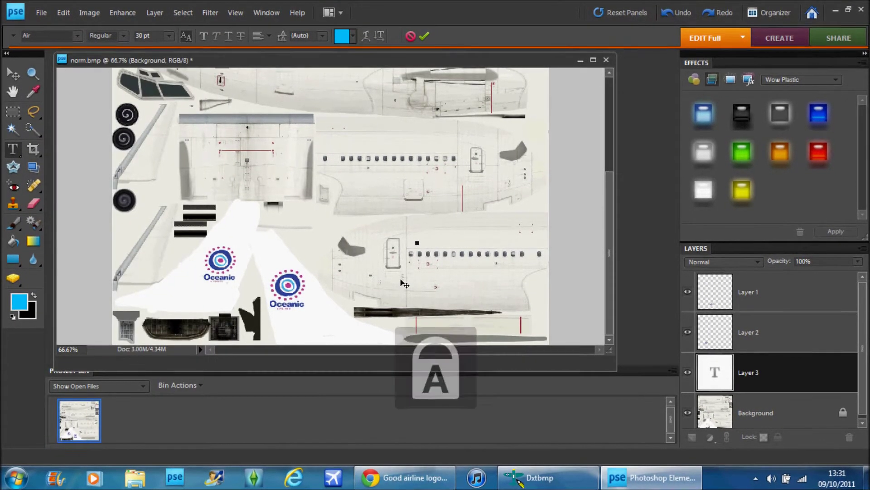
text(OCEA)
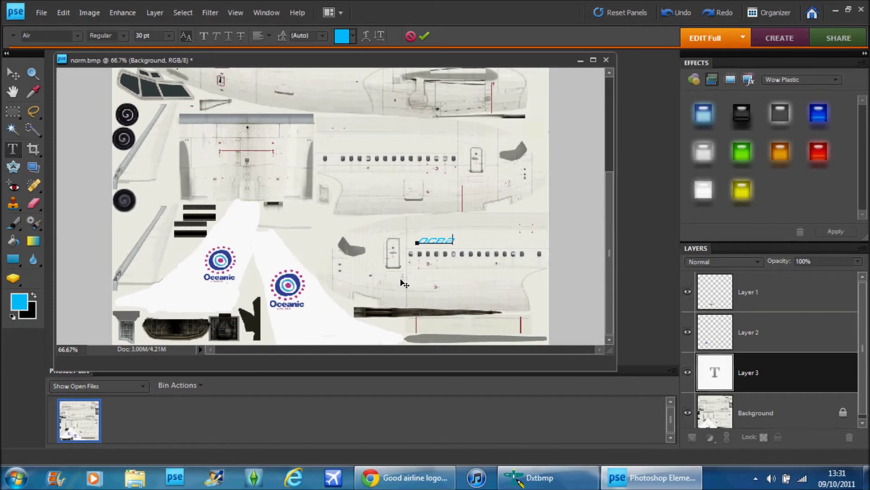
text(NIC AIRL)
key(BackSpace)
text(WAYS)
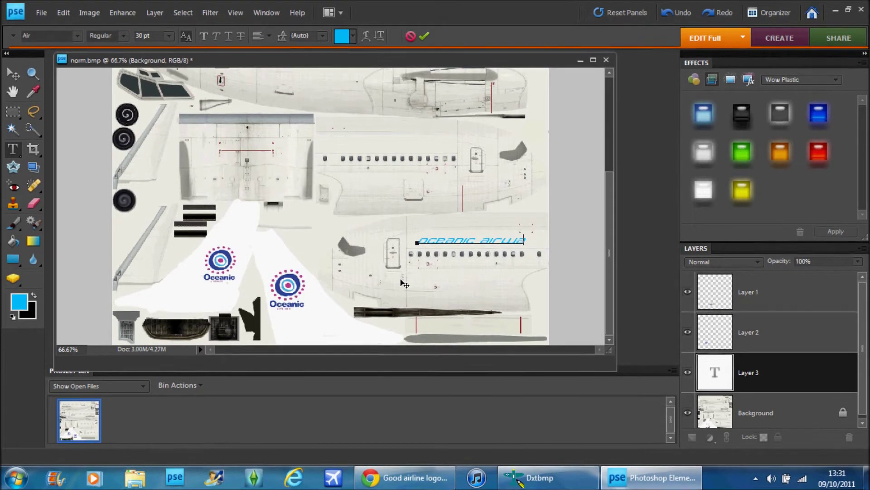
key(BackSpace)
key(BackSpace)
key(BackSpace)
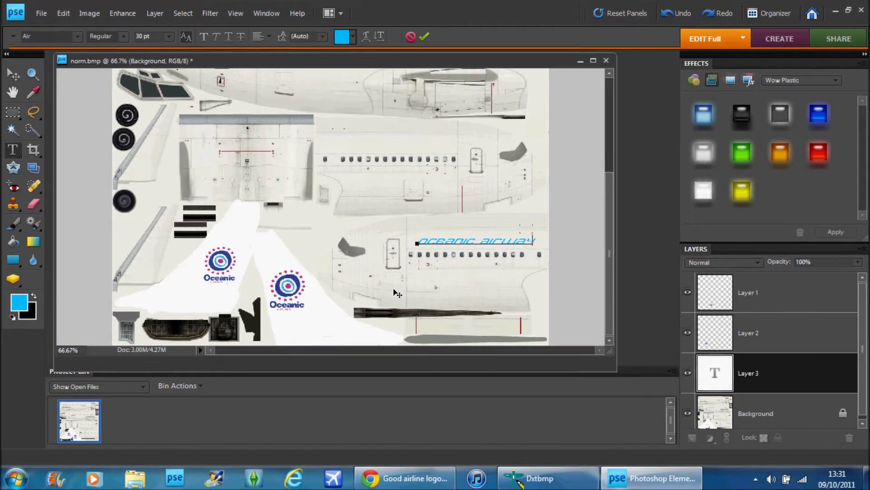
key(BackSpace)
text(LINES)
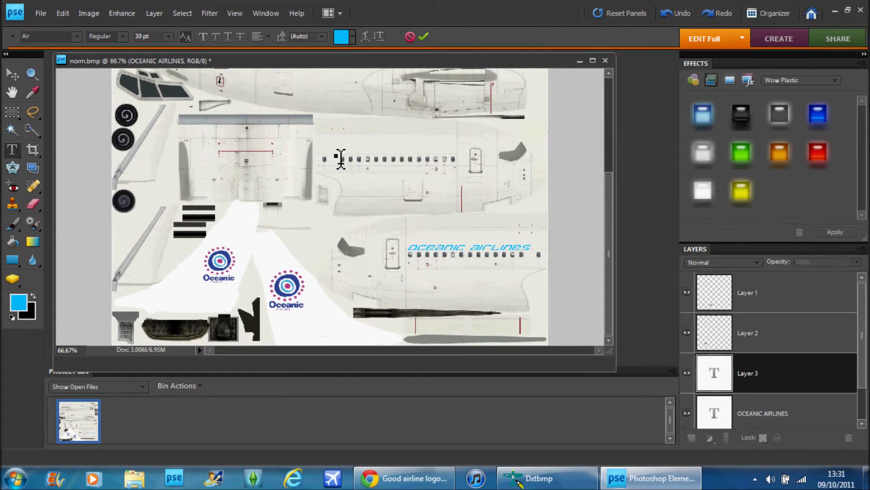
Add a second "OCEANIC AIRLINES" text and position it just above the upper fuselage's window row.
key(Caps_Lock)
text(OCEANIC AIRLINES)
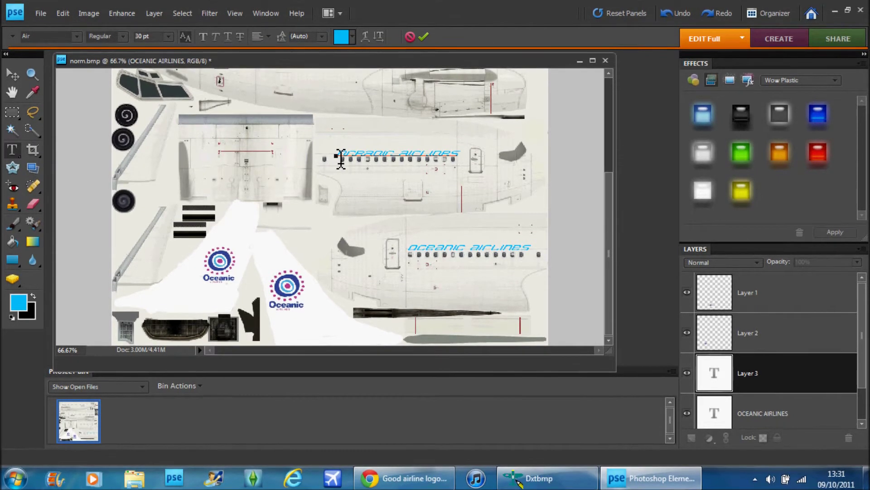
drag(344, 175, 342, 170)
click(351, 138)
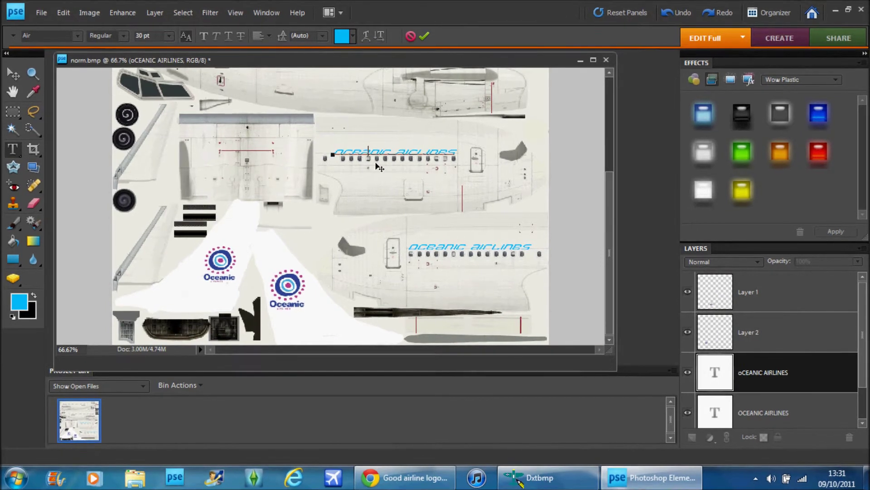
click(362, 181)
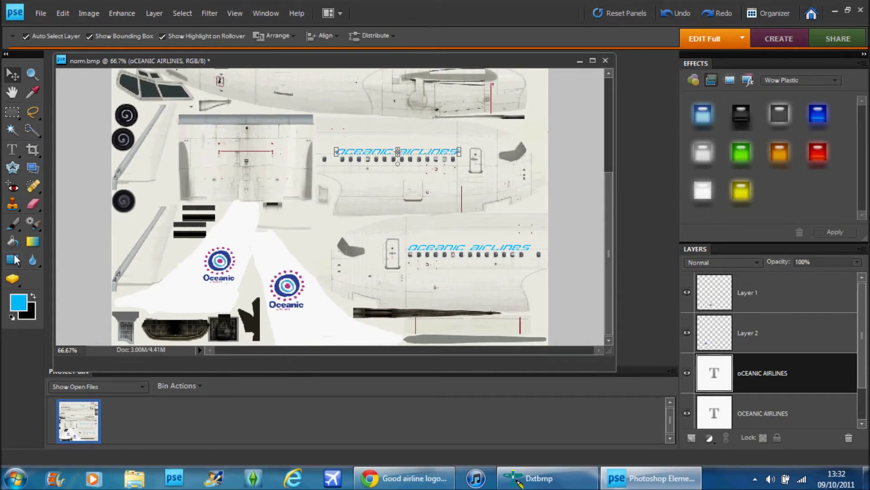
Draw a sky blue rectangle covering the belly panel beside the upper fuselage, below its grey strip, and reselect the Background layer.
key(u)
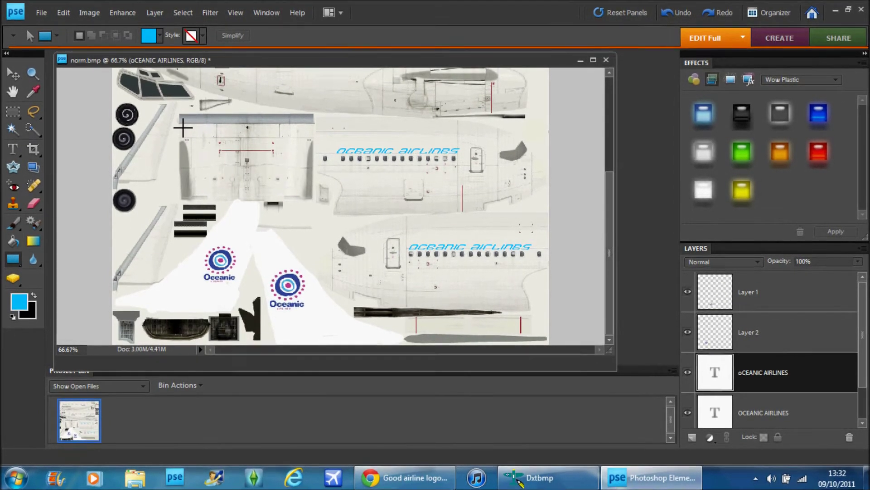
drag(179, 123, 241, 160)
drag(304, 193, 315, 198)
click(18, 73)
click(152, 137)
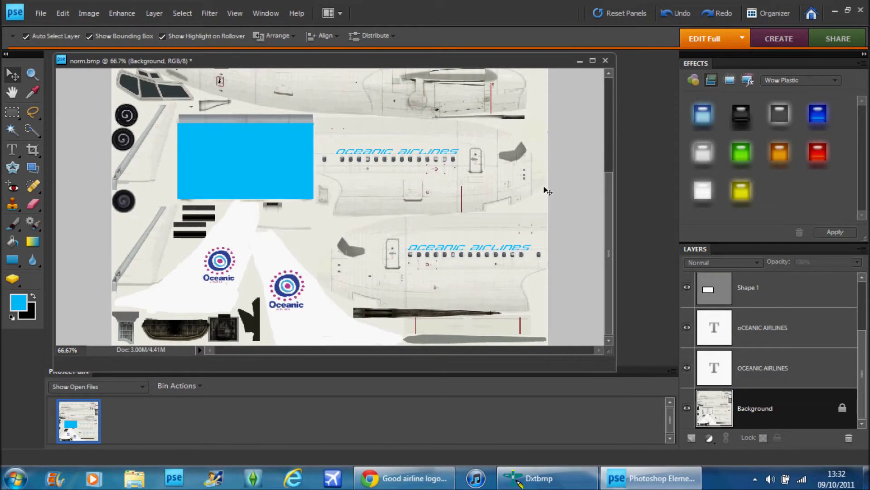
Reset the panel layout and flip the whole aircraft texture image vertically.
drag(609, 227, 609, 132)
click(596, 15)
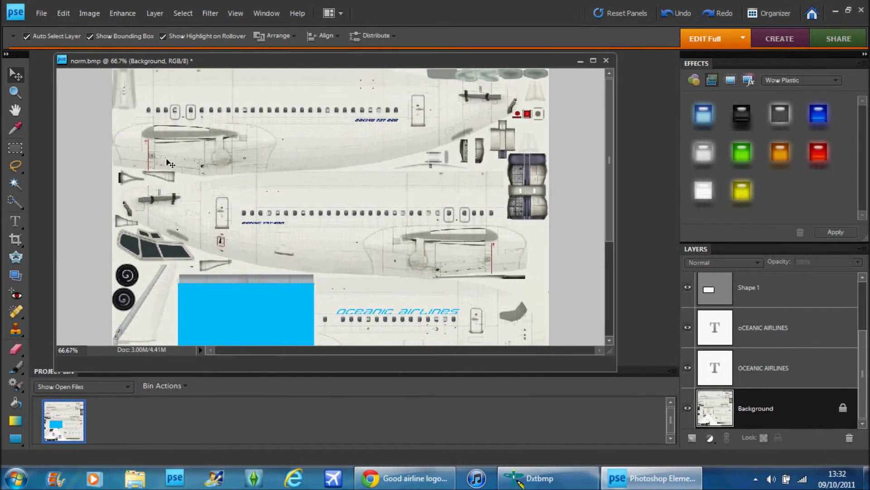
click(64, 14)
mouse_move(78, 12)
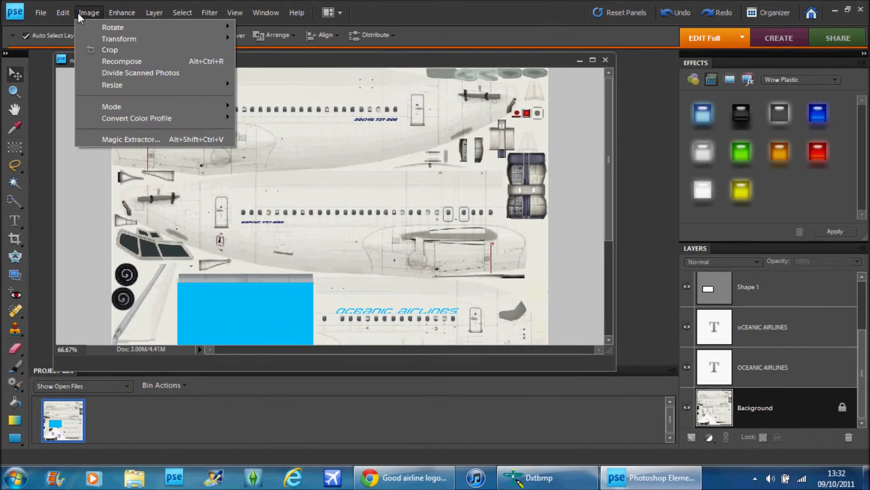
mouse_move(96, 26)
click(270, 85)
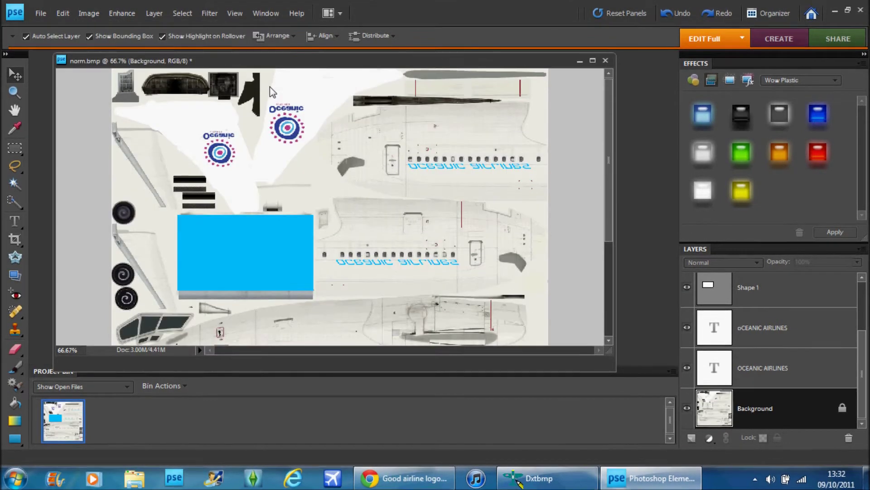
Start saving the flipped image as a new file and look through the recent places for the destination folder.
click(39, 11)
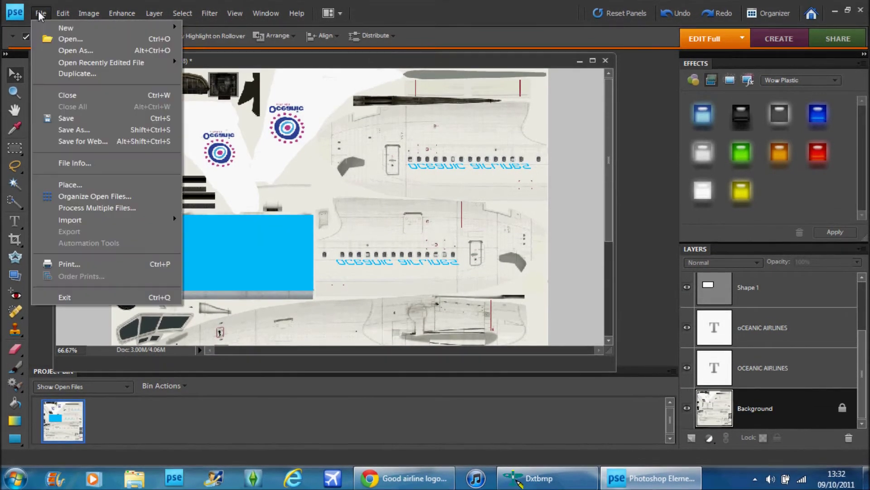
click(97, 130)
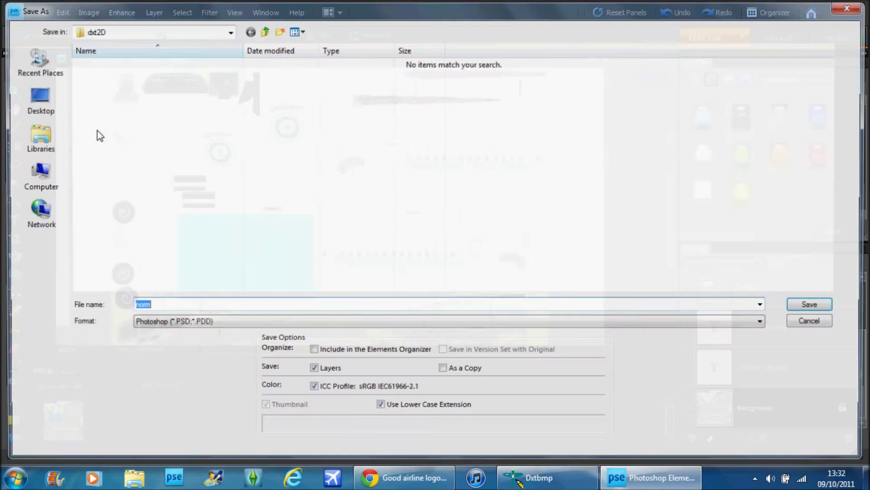
click(32, 58)
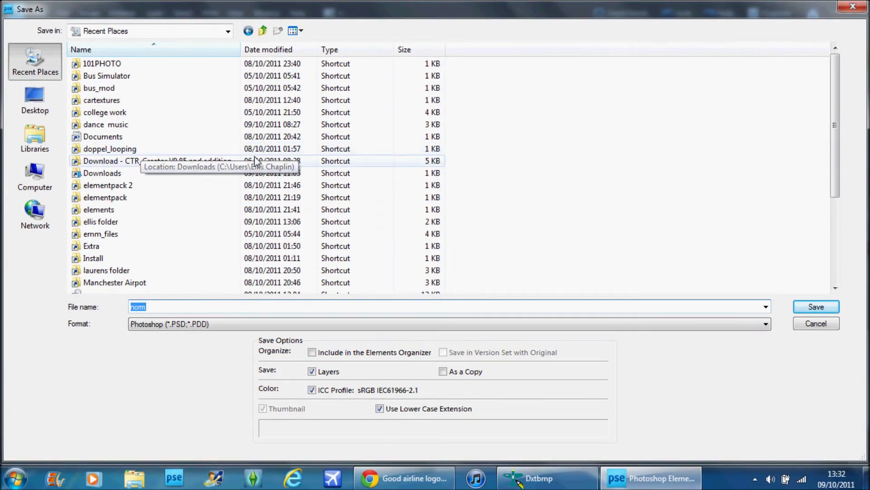
drag(833, 120, 838, 186)
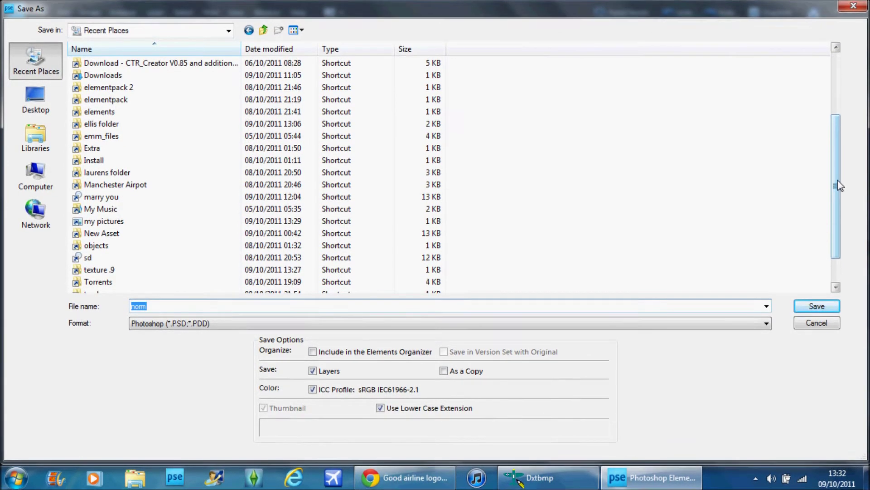
drag(839, 183, 857, 198)
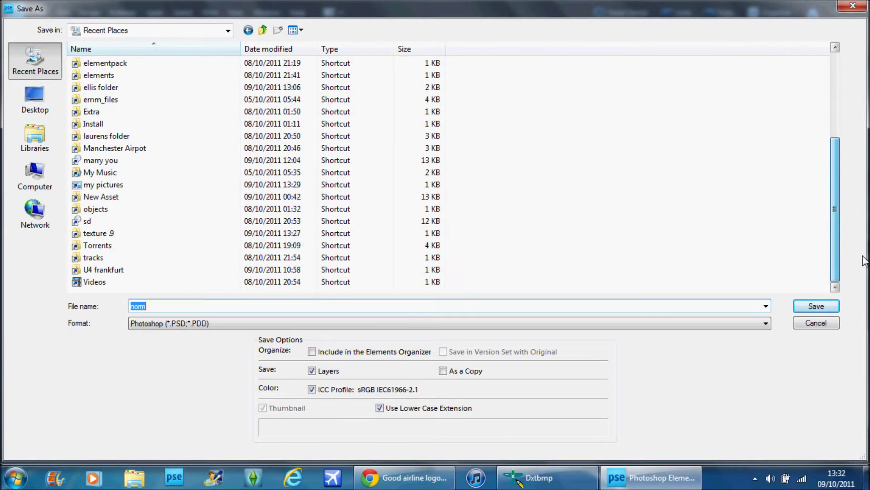
drag(857, 198, 848, 104)
drag(846, 61, 844, 63)
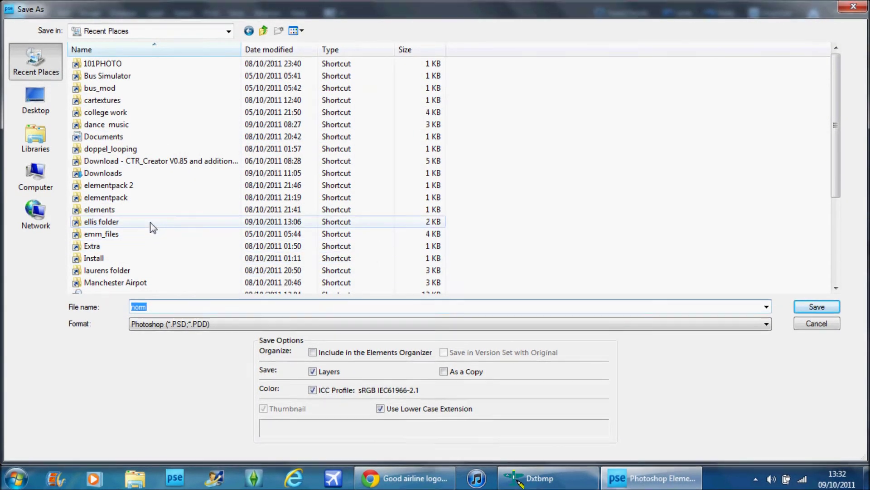
double_click(88, 173)
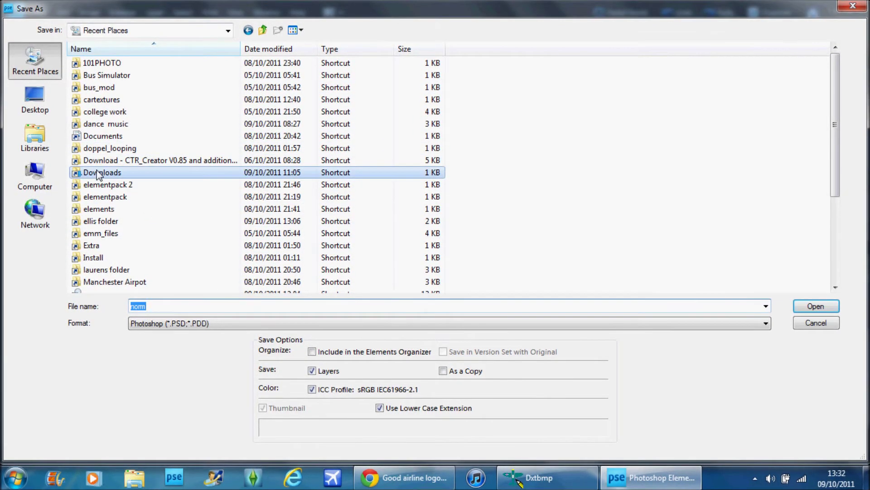
click(223, 31)
Set the save location to the Microsoft Games folder inside Program Files (x86) on drive C.
click(36, 186)
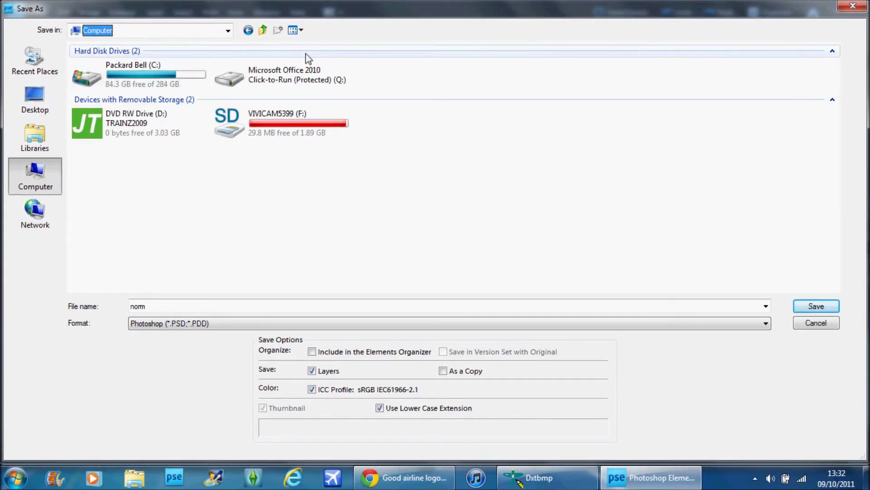
double_click(213, 76)
double_click(143, 198)
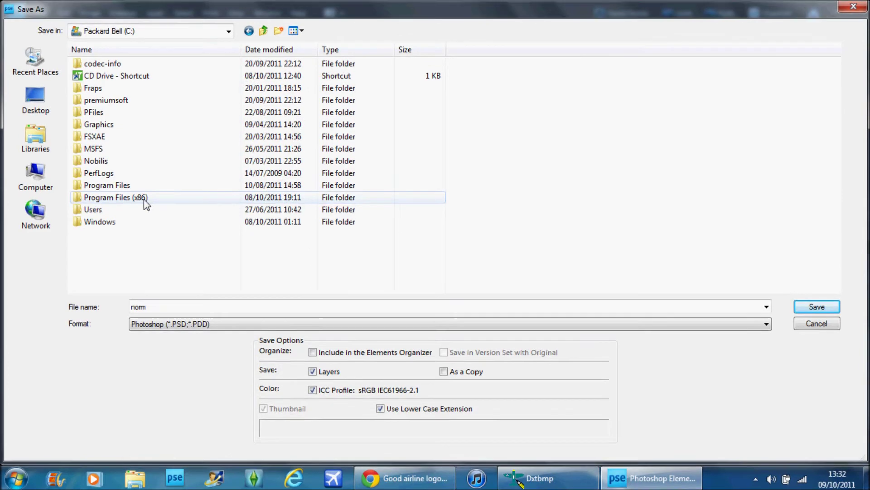
double_click(261, 307)
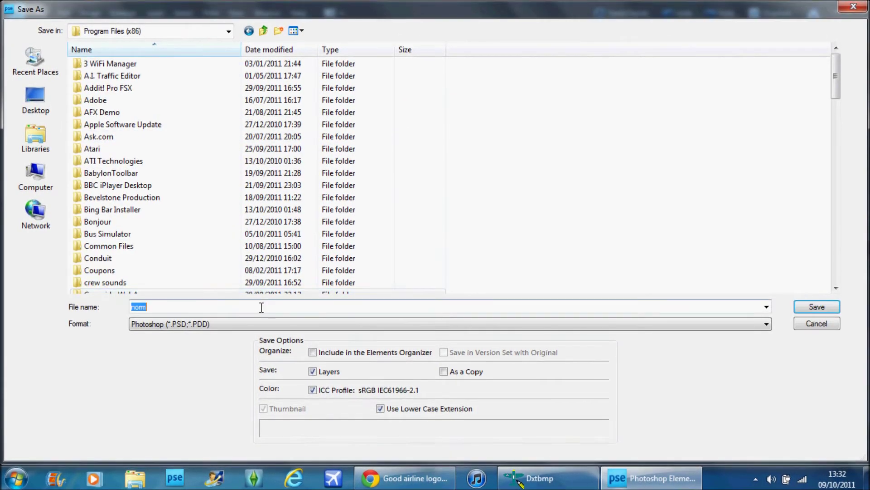
key(BackSpace)
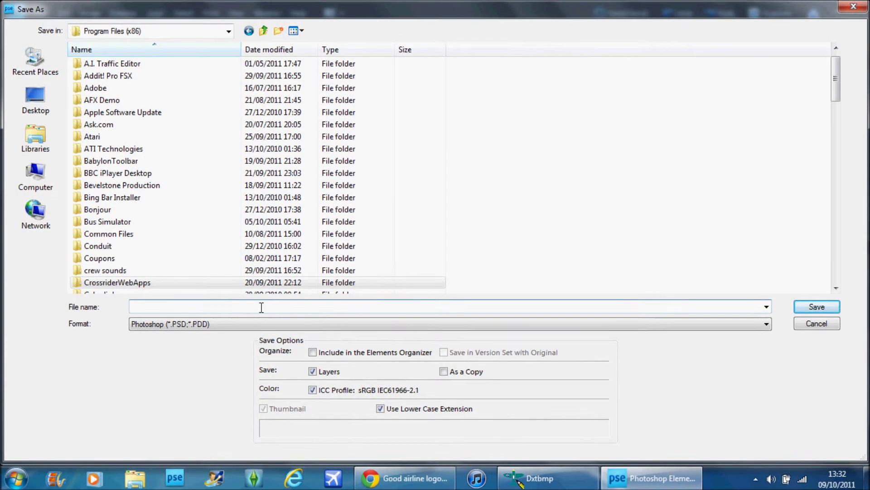
text(p)
key(BackSpace)
text(mi)
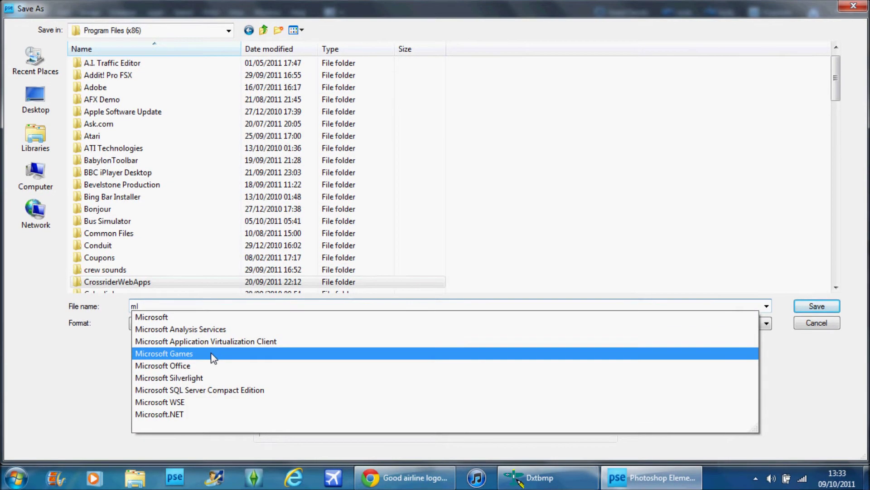
click(210, 354)
click(827, 308)
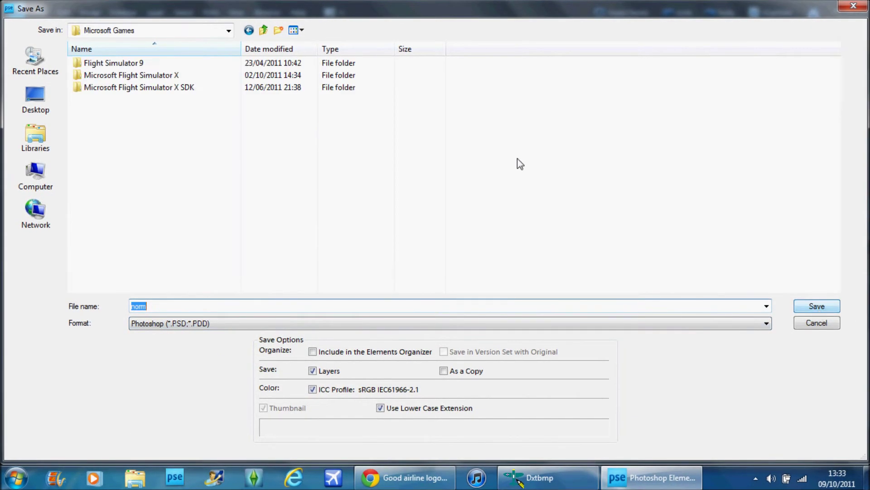
Open the Microsoft Flight Simulator X folder and enter SimObjects\Airplanes as the path within it.
double_click(230, 75)
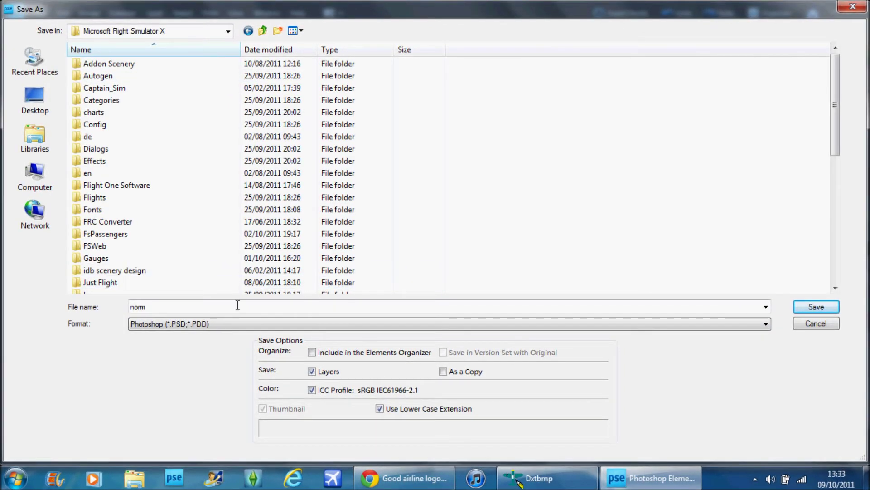
key(BackSpace)
text(SI)
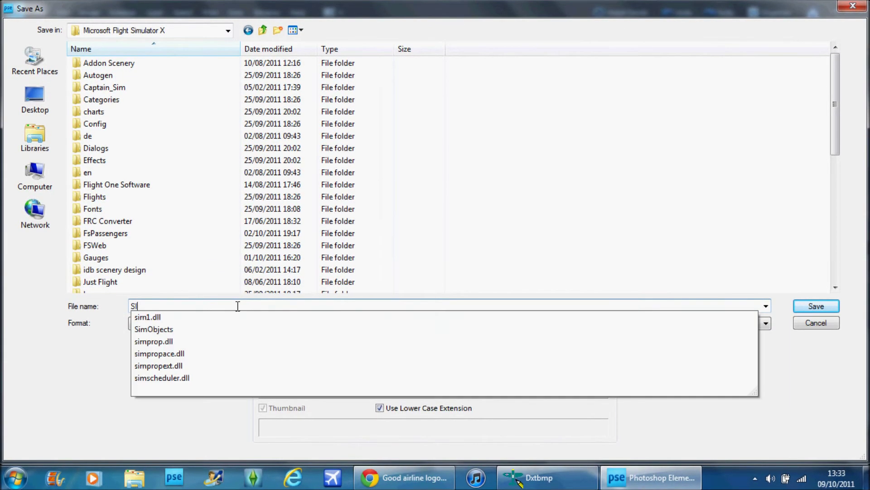
click(225, 330)
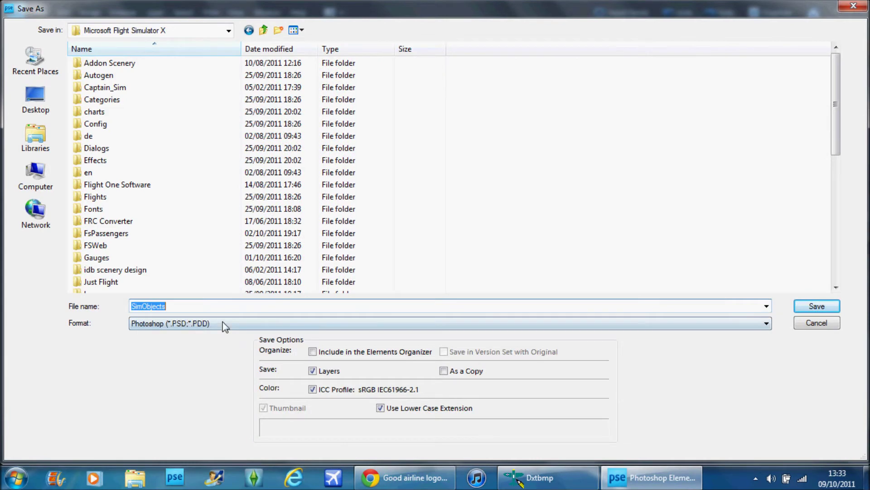
key(End)
text(\)
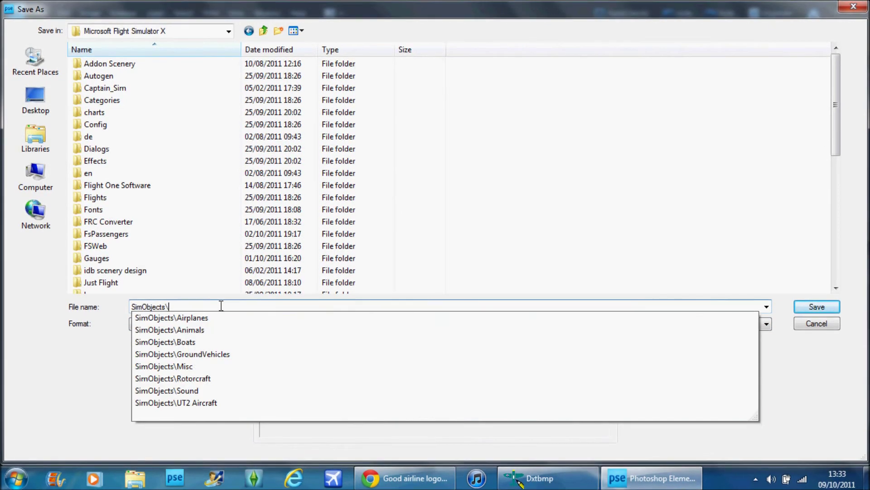
click(218, 317)
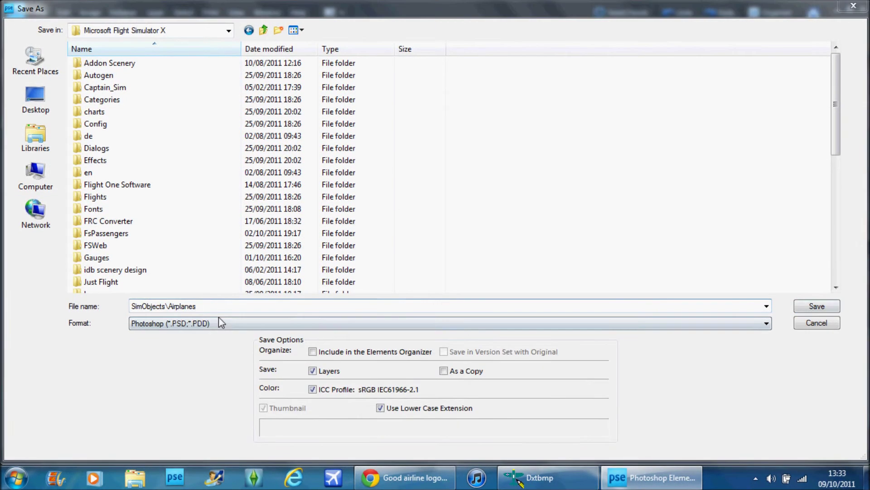
Extend the save path with the B737_800 aircraft folder.
key(End)
text(\B)
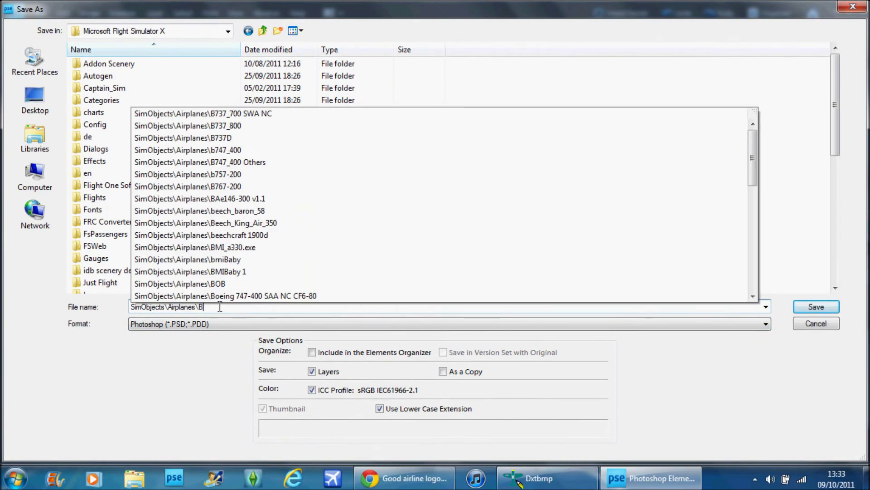
key(Down)
key(Down)
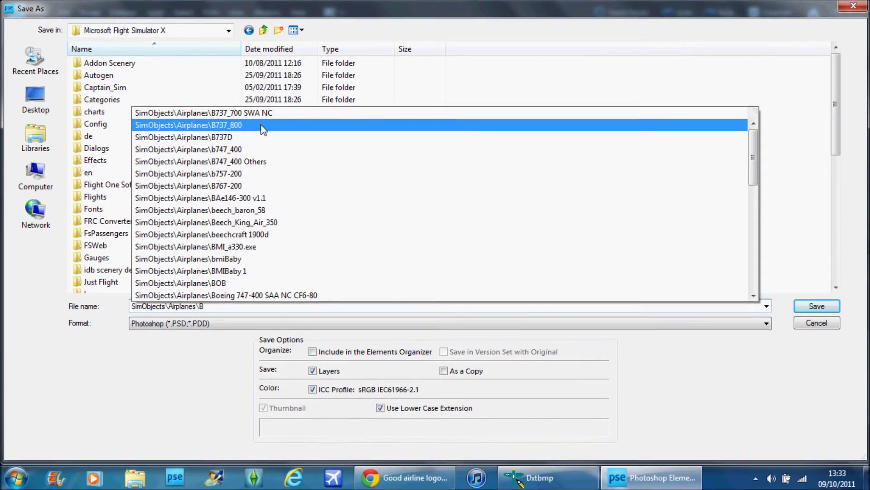
key(Return)
click(247, 304)
text(Z=\)
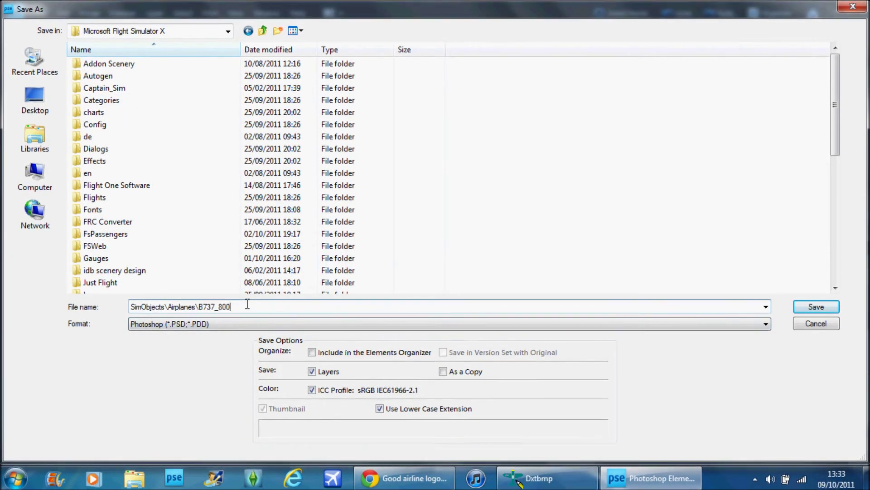
key(BackSpace)
key(BackSpace)
text(\Texture)
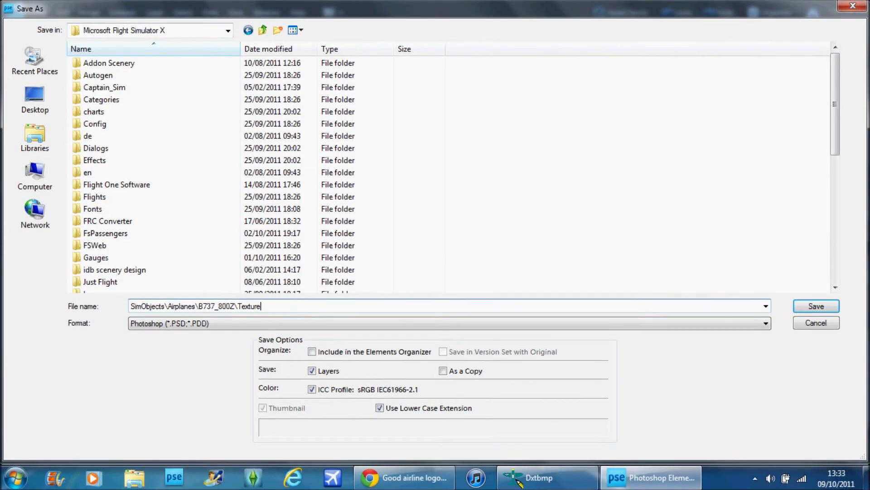
key(BackSpace)
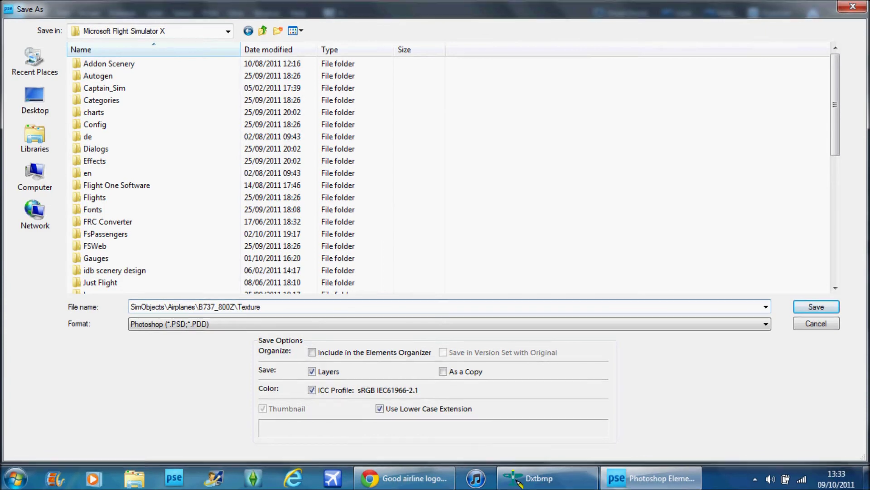
key(BackSpace)
key(BackSpace)
key(BackSpace)
key(BackSpace)
key(BackSpace)
key(BackSpace)
key(BackSpace)
key(BackSpace)
Extend the save path with the texture subfolder of B737_800.
text(\)
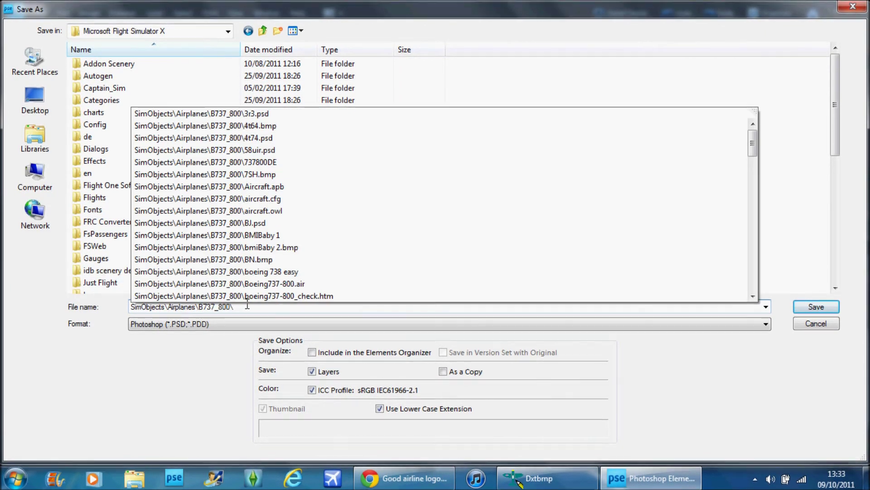
text(text)
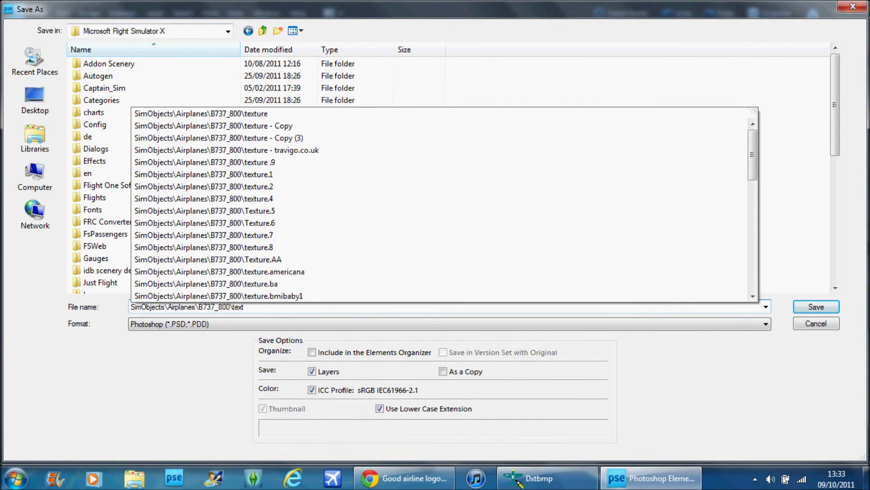
click(286, 114)
click(275, 307)
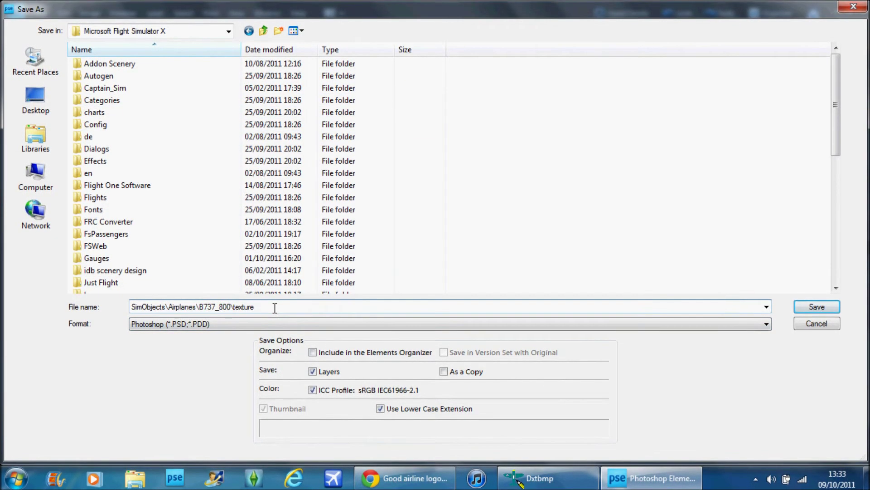
text(\)
key(Caps_Lock)
text(B)
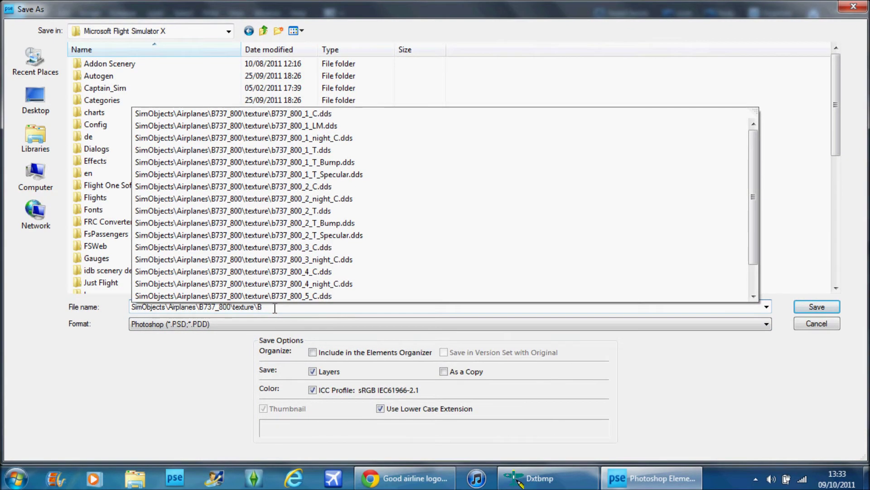
click(314, 152)
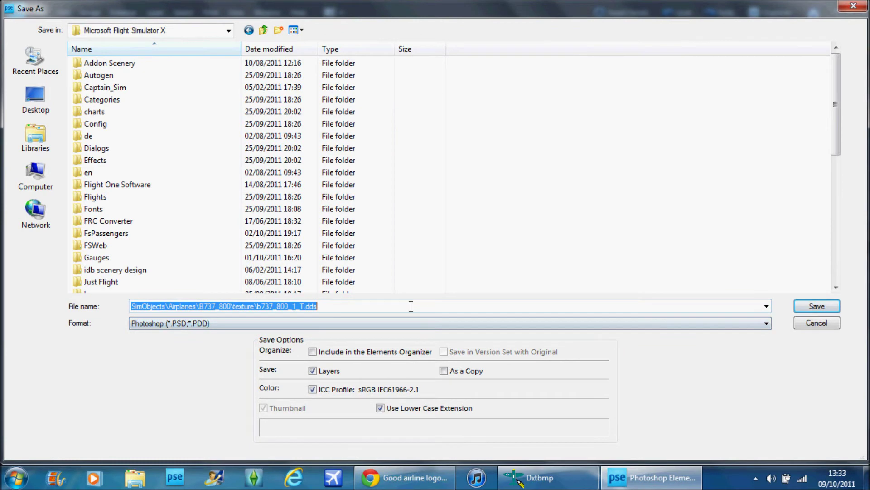
click(411, 307)
drag(303, 322, 257, 316)
key(BackSpace)
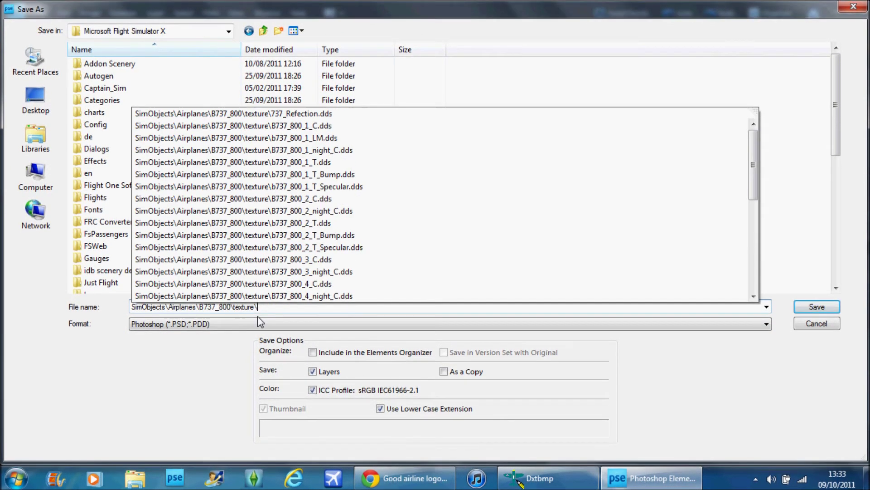
Open the B737_800 texture folder and save the image there as Tguy3002 in Photoshop format.
key(Return)
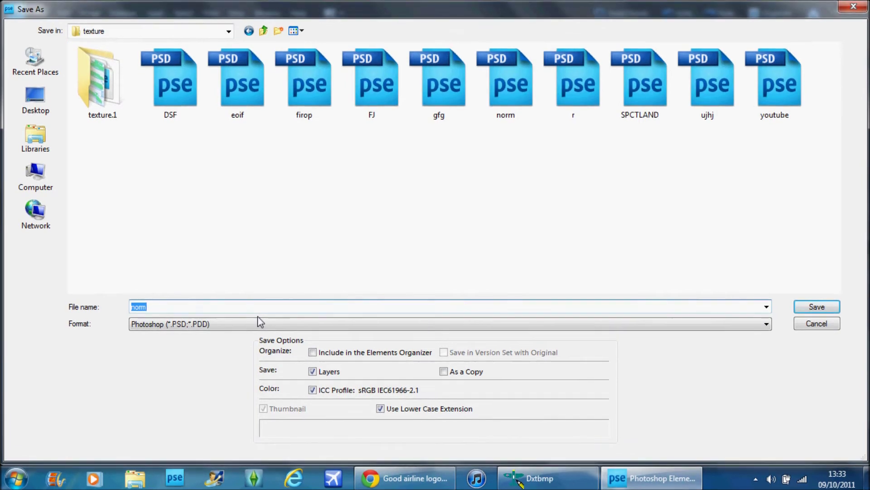
key(Caps_Lock)
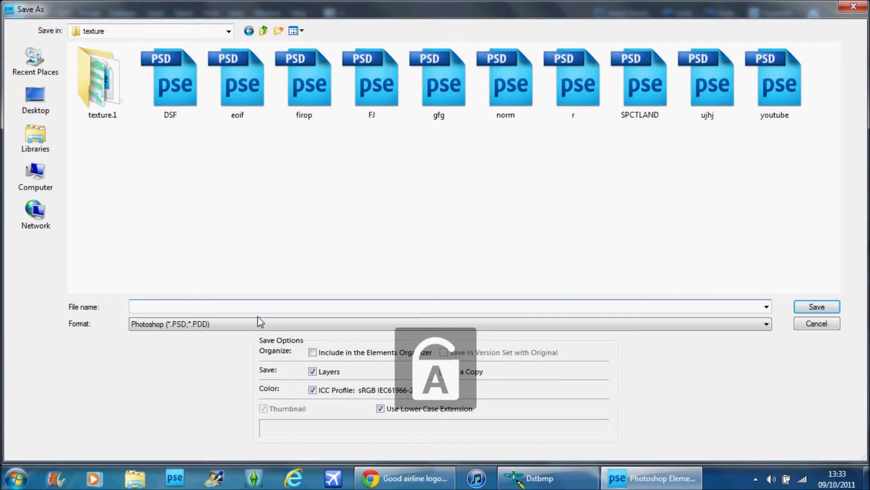
text(y)
key(Caps_Lock)
key(BackSpace)
text(Y)
key(Caps_Lock)
key(BackSpace)
text(Tguy2)
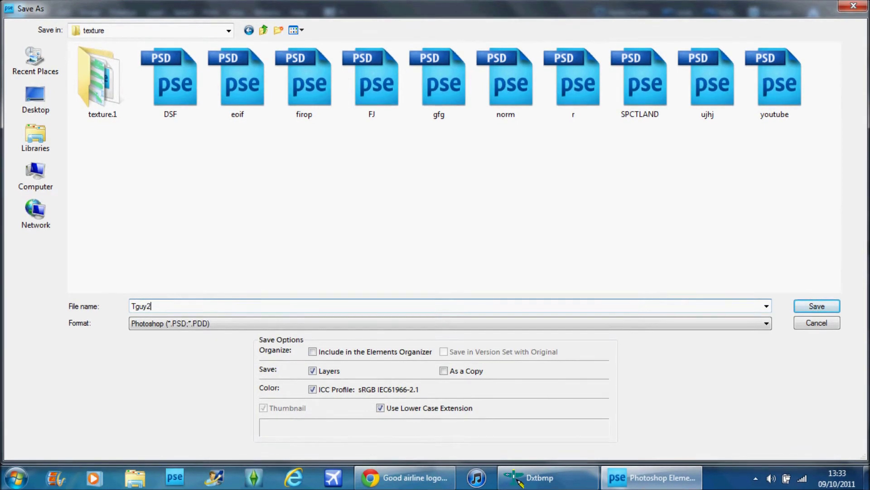
key(BackSpace)
text(3)
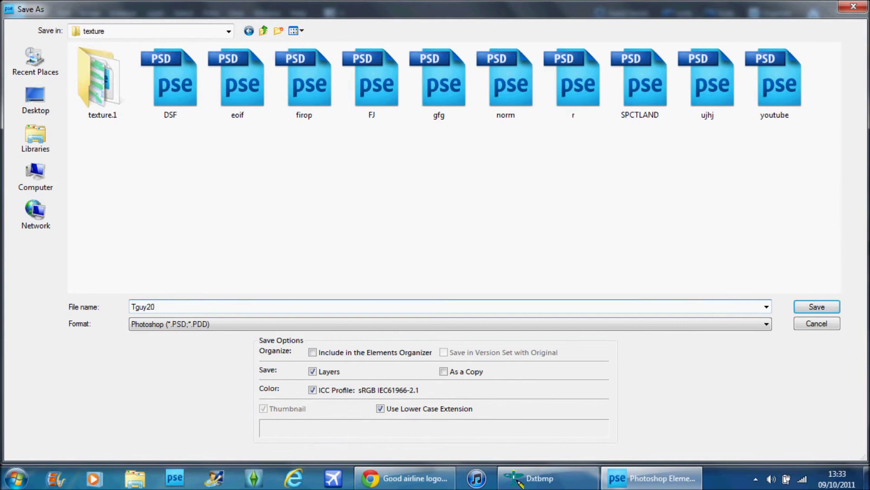
text(BB)
key(Return)
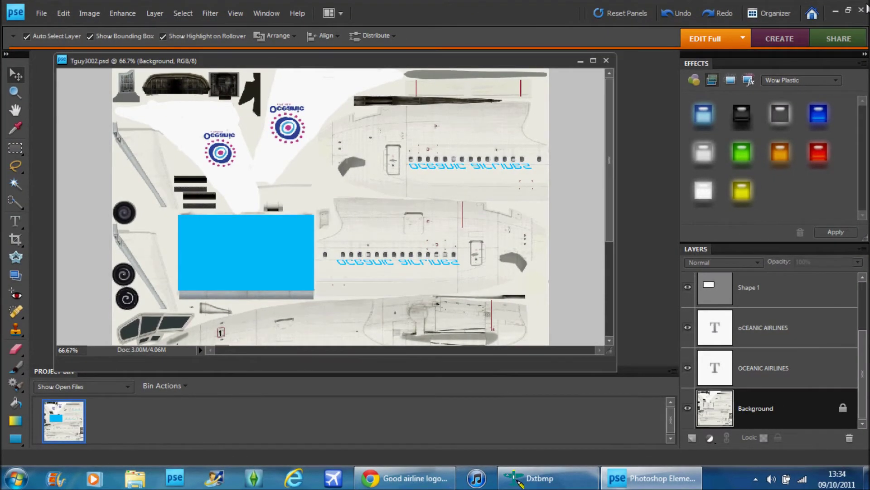
Close Photoshop Elements, switch to DXTBmp and start opening an image from drive C.
click(861, 9)
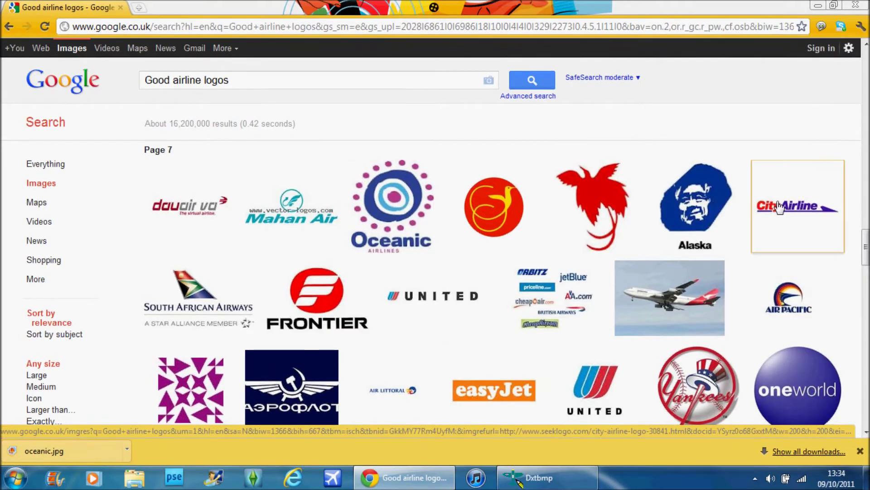
click(513, 478)
click(9, 20)
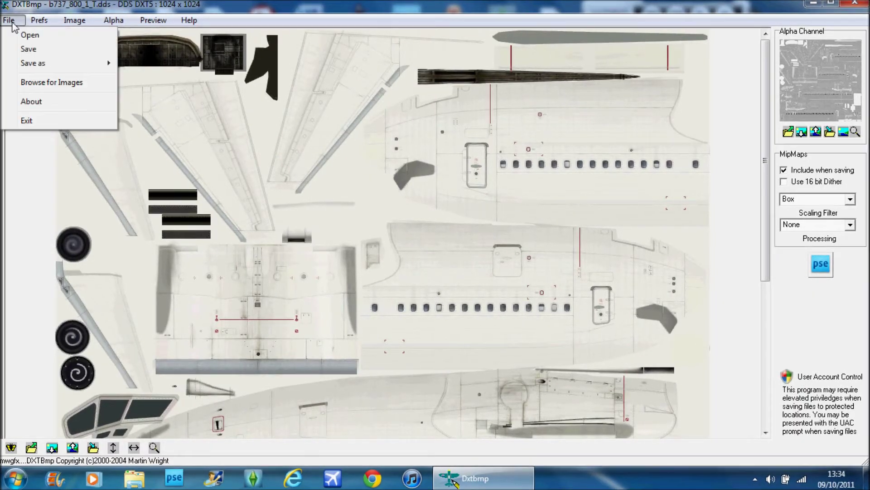
click(23, 34)
click(469, 133)
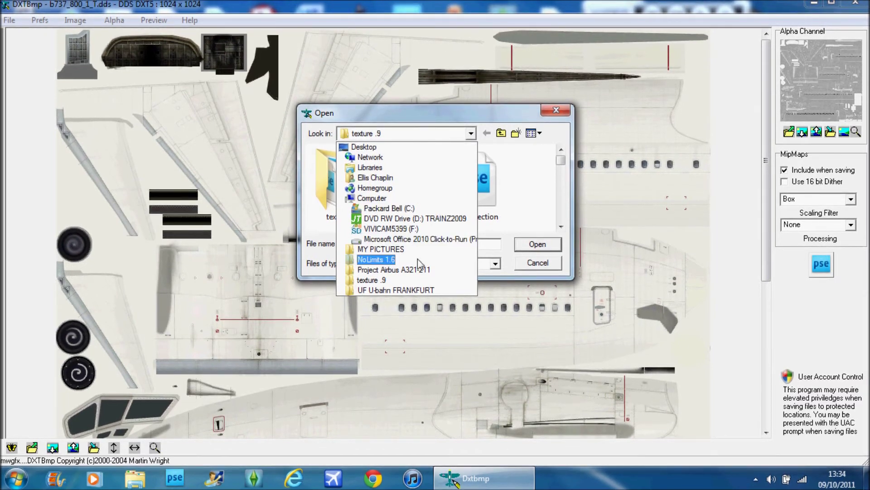
click(420, 207)
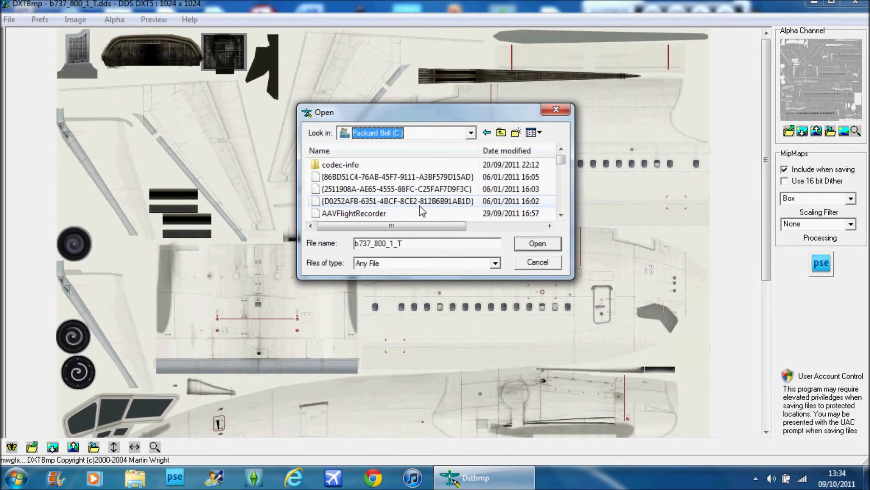
Replace the file name with the path Program Files (x86)\Microsoft Games\.
click(471, 245)
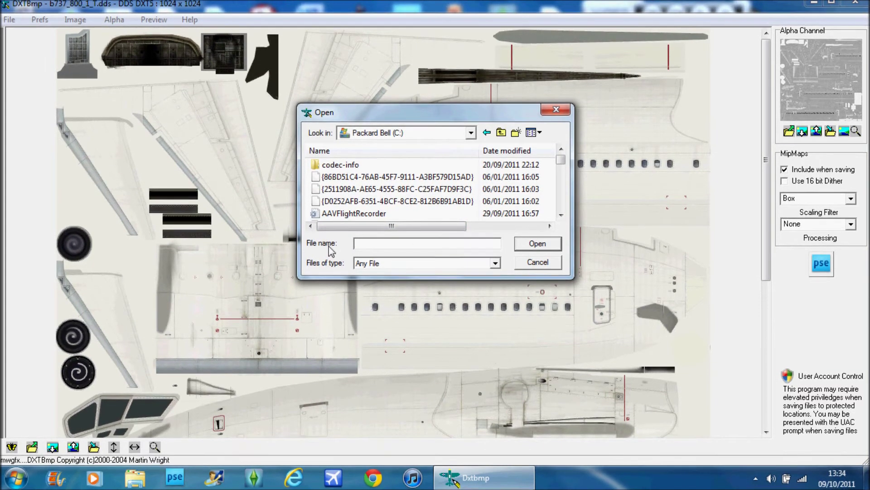
text(P)
key(Caps_Lock)
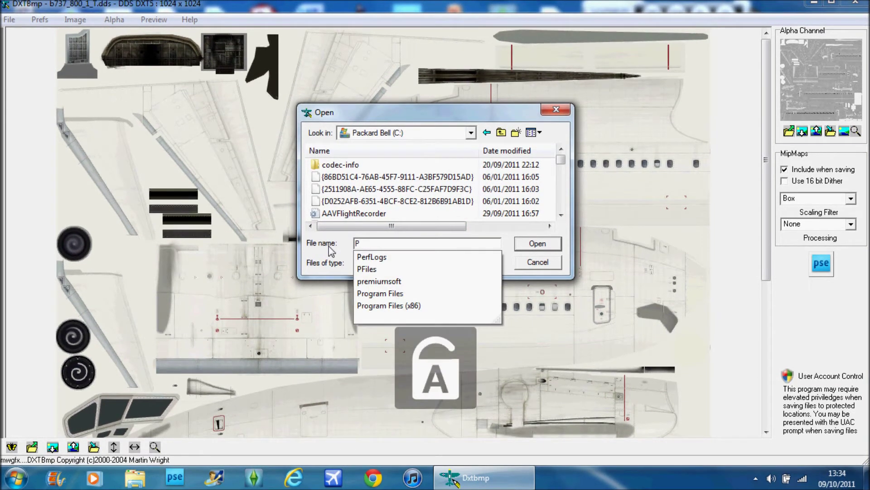
click(407, 305)
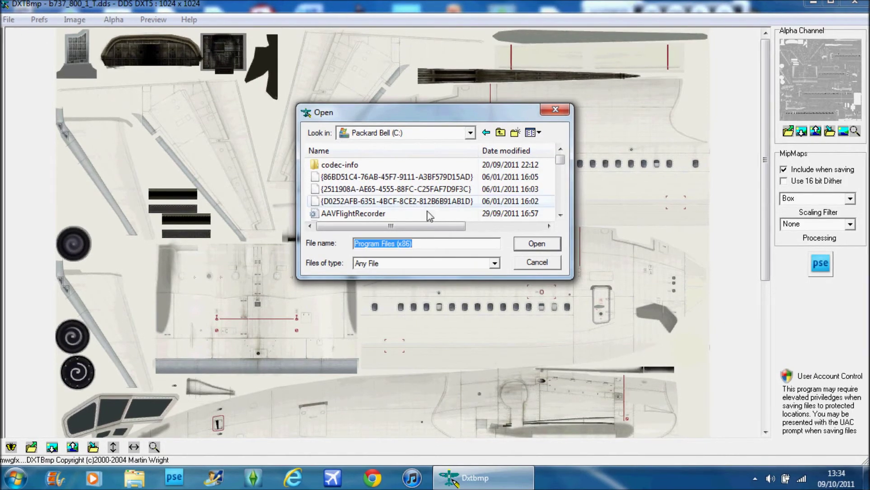
click(423, 244)
text(\)
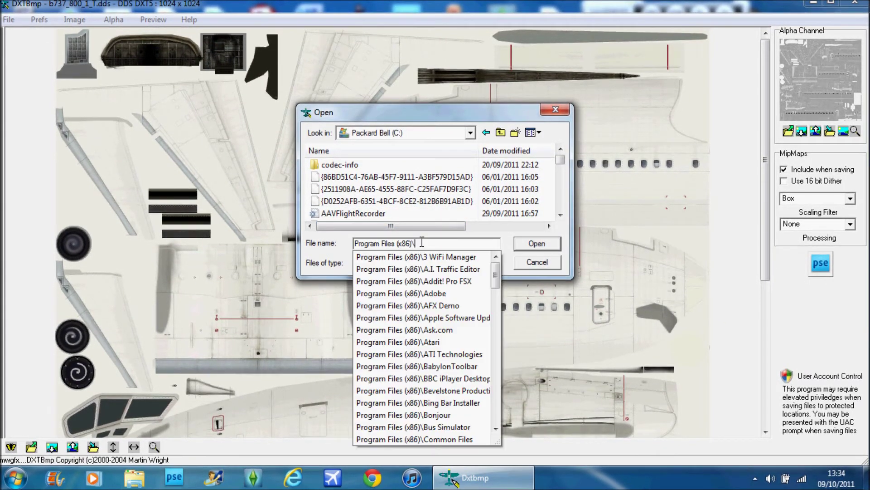
text(m)
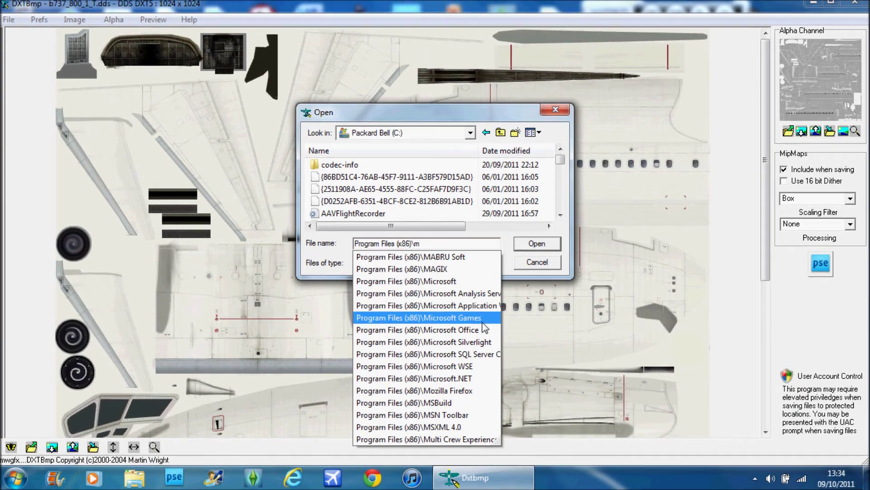
click(483, 322)
click(475, 244)
text(\)
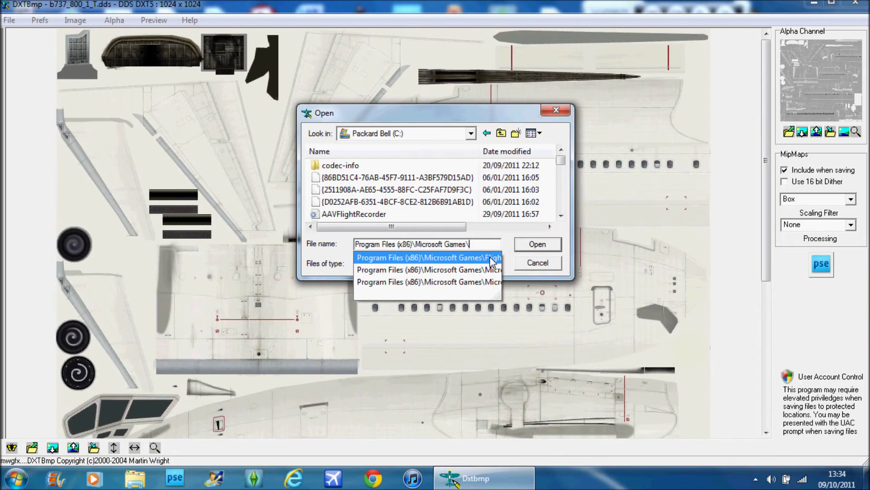
text(fl)
key(BackSpace)
key(BackSpace)
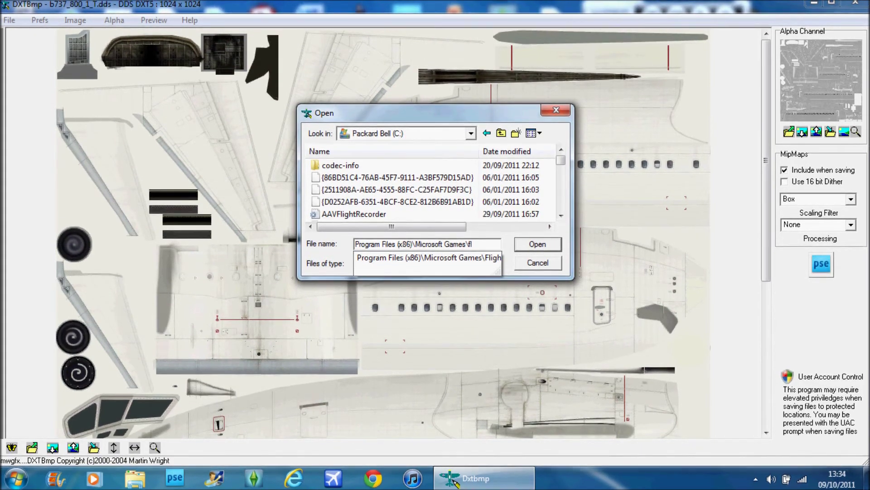
key(Down)
click(490, 258)
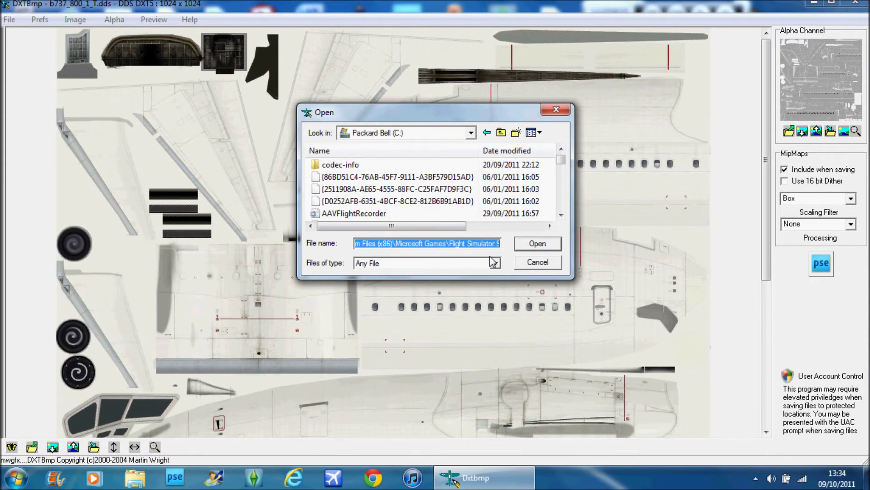
click(499, 245)
key(BackSpace)
key(BackSpace)
key(BackSpace)
key(BackSpace)
key(BackSpace)
key(BackSpace)
key(BackSpace)
key(BackSpace)
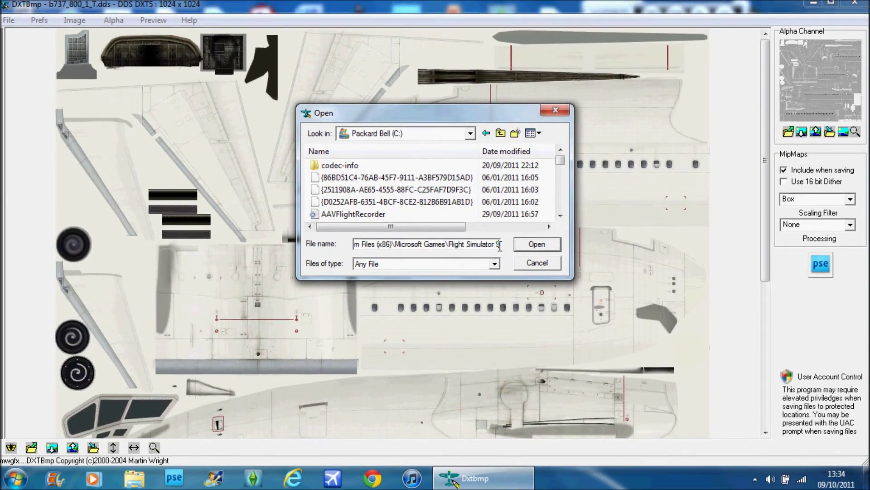
key(BackSpace)
key(BackSpace)
key(BackSpace)
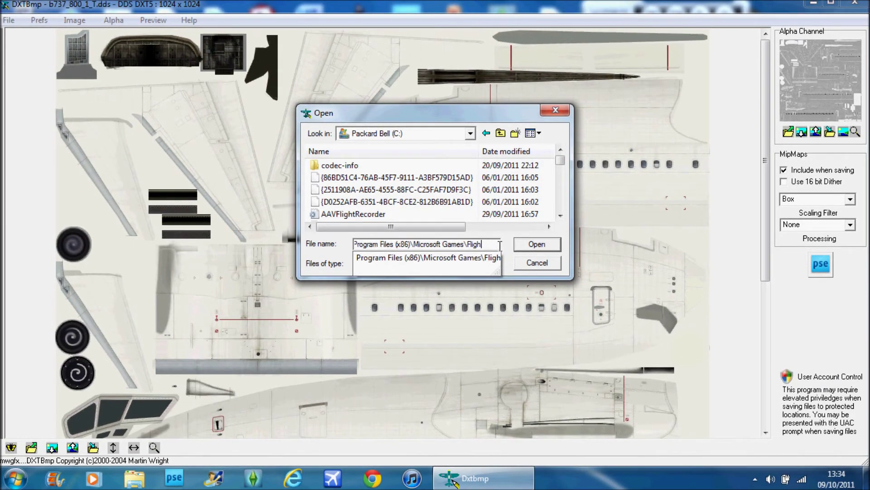
key(BackSpace)
Extend the path with Microsoft Flight Simulator X\SimObjects.
text(Mo)
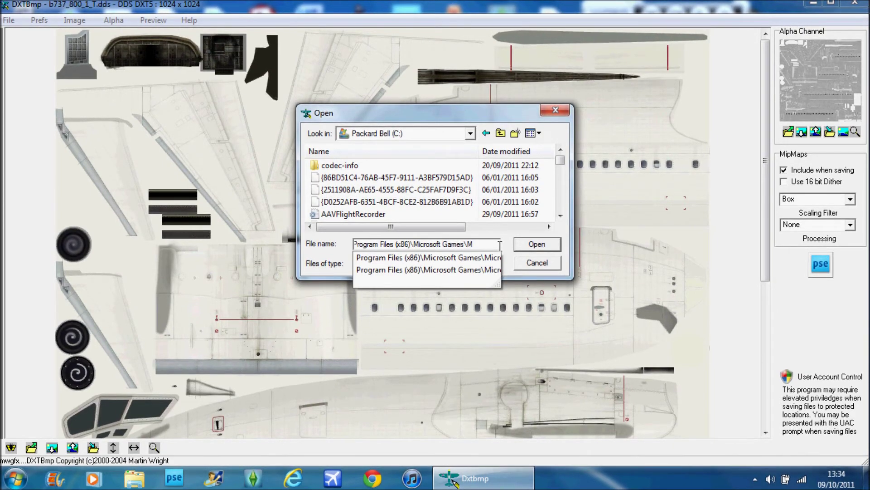
click(499, 257)
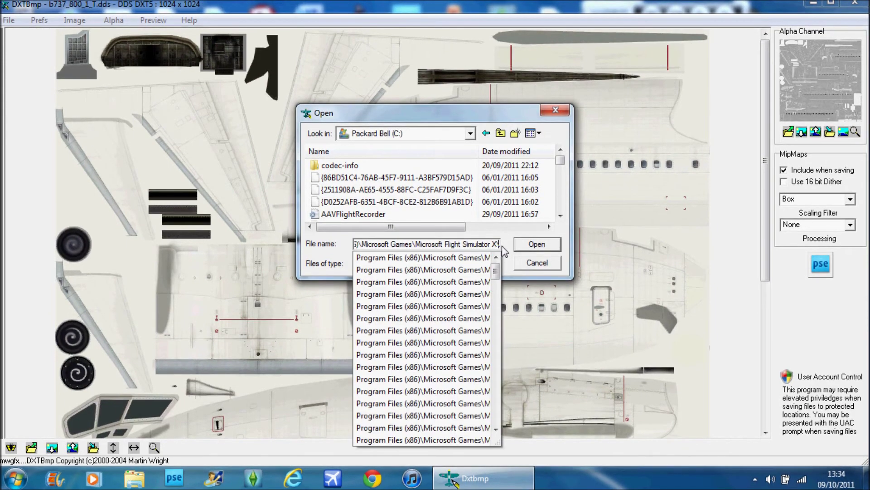
key(Caps_Lock)
text(S)
key(Caps_Lock)
text(im)
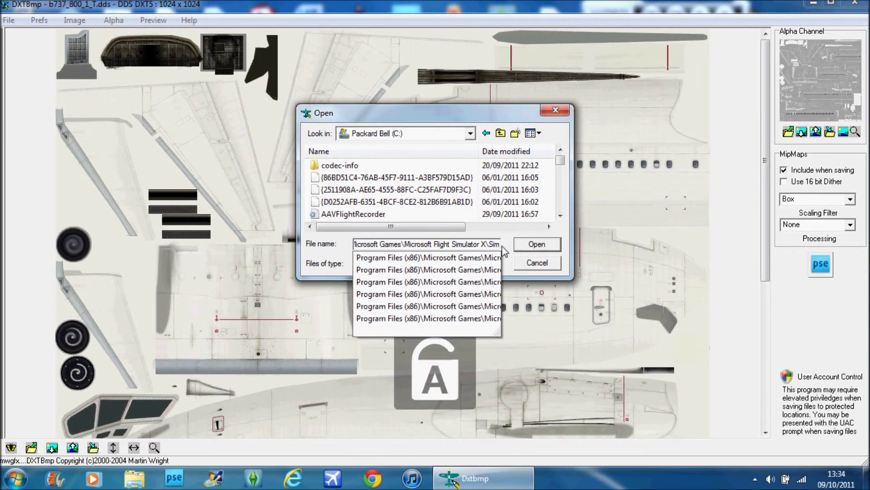
text(Objects)
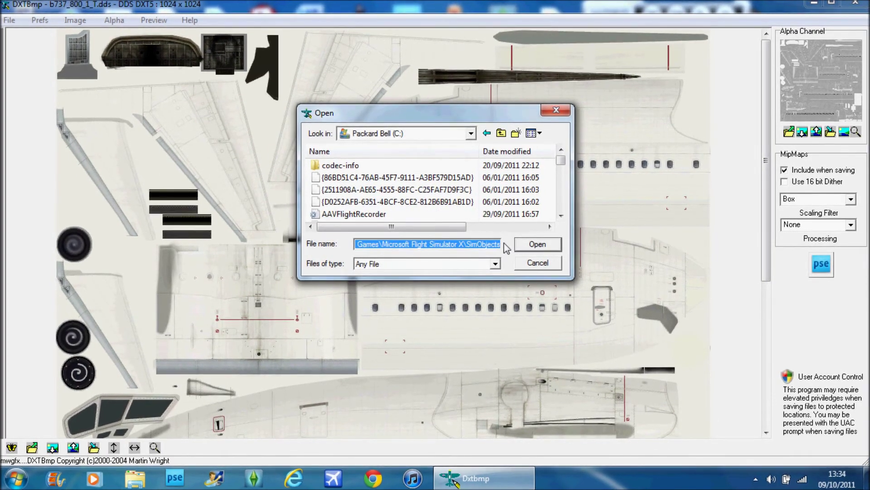
Extend the path with the Airplanes folder inside SimObjects.
click(501, 243)
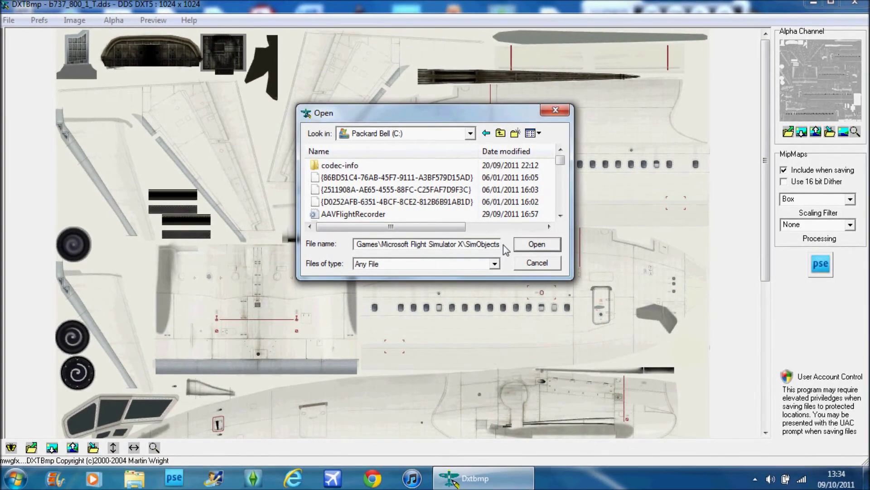
text(\)
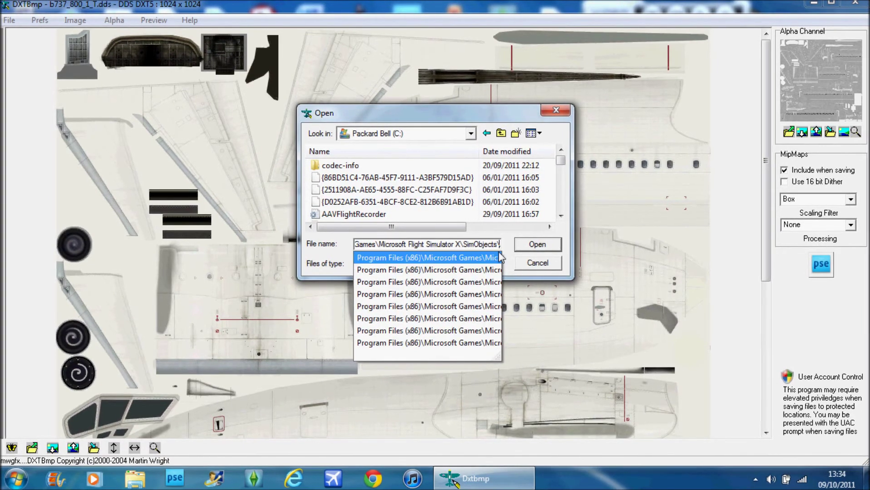
key(Caps_Lock)
text(A)
key(Caps_Lock)
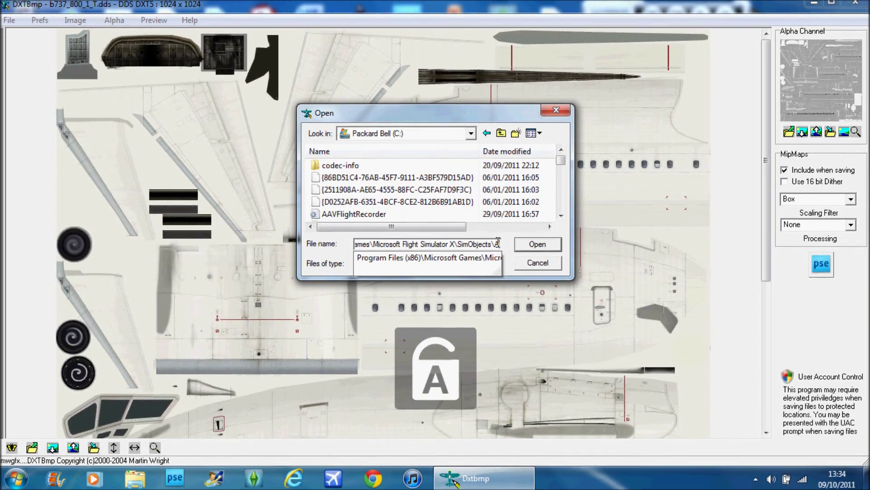
click(497, 257)
click(497, 263)
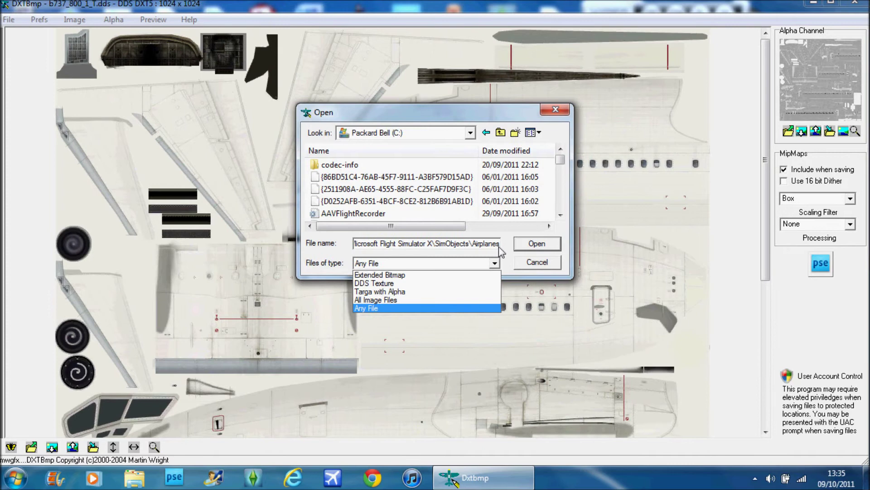
double_click(500, 246)
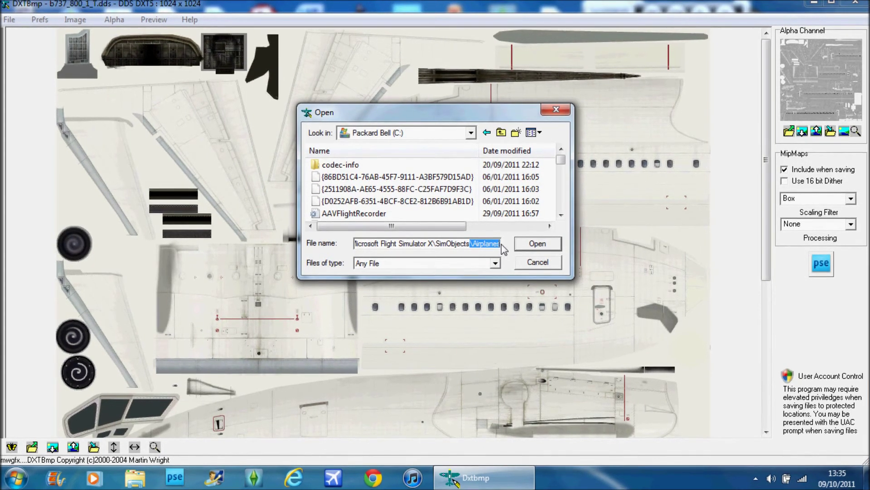
click(501, 244)
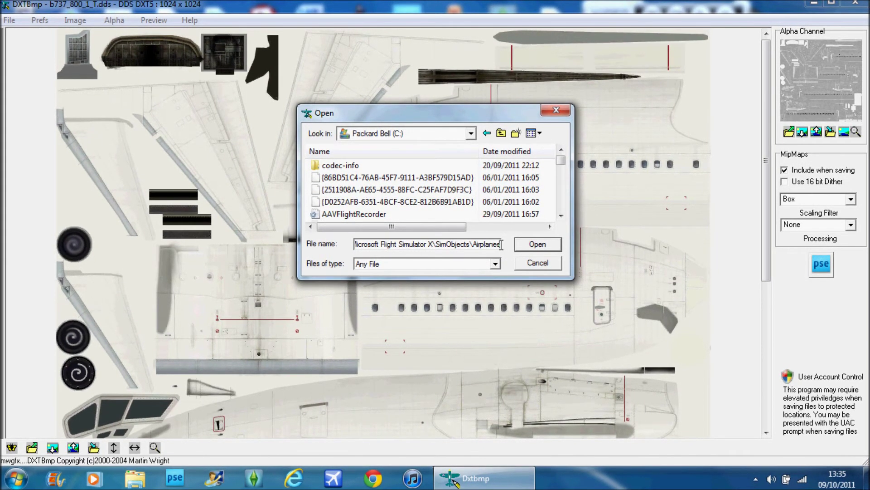
Extend the path with the B737_800 aircraft folder inside Airplanes.
text(\)
key(Caps_Lock)
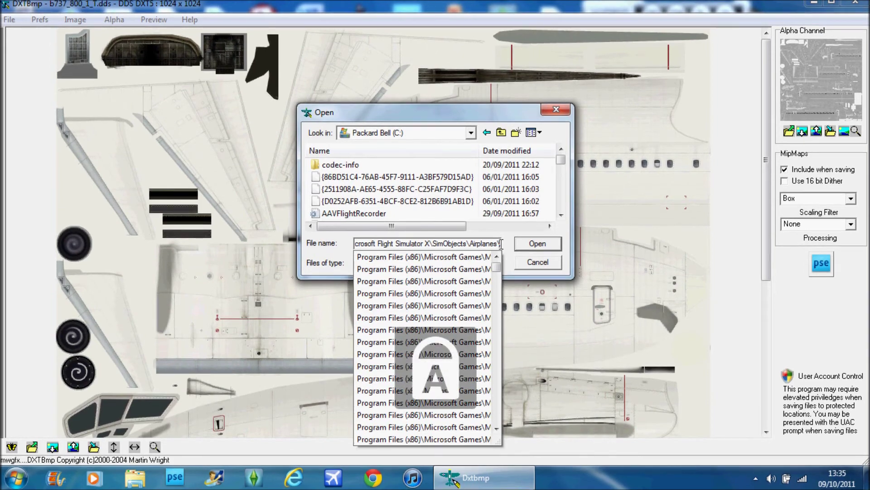
text(7)
key(BackSpace)
text(B)
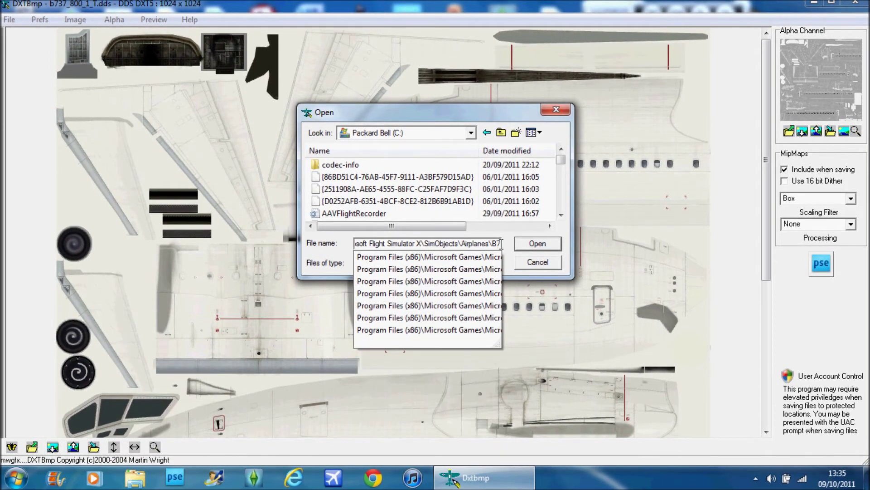
text(7)
click(486, 257)
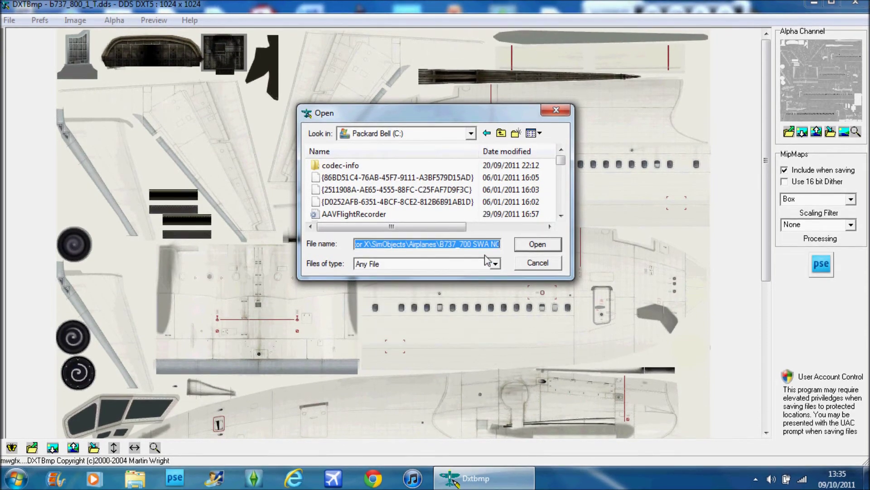
click(497, 247)
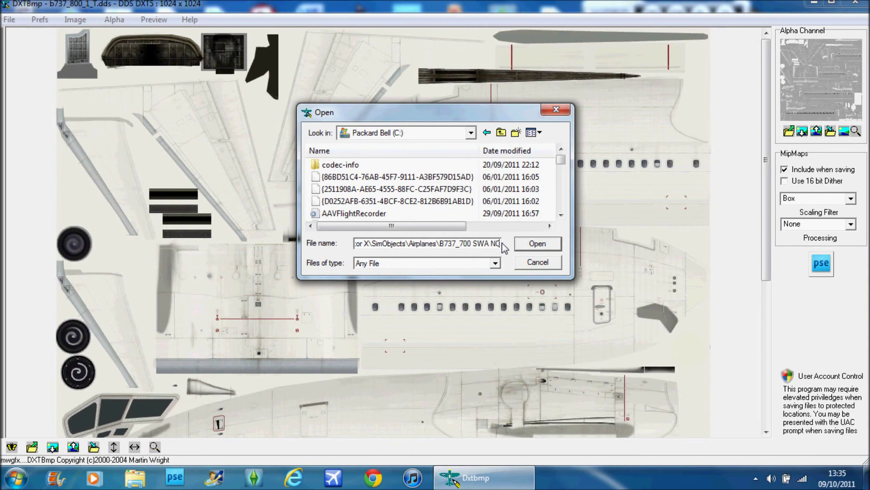
key(BackSpace)
key(BackSpace)
key(BackSpace)
key(BackSpace)
key(BackSpace)
key(BackSpace)
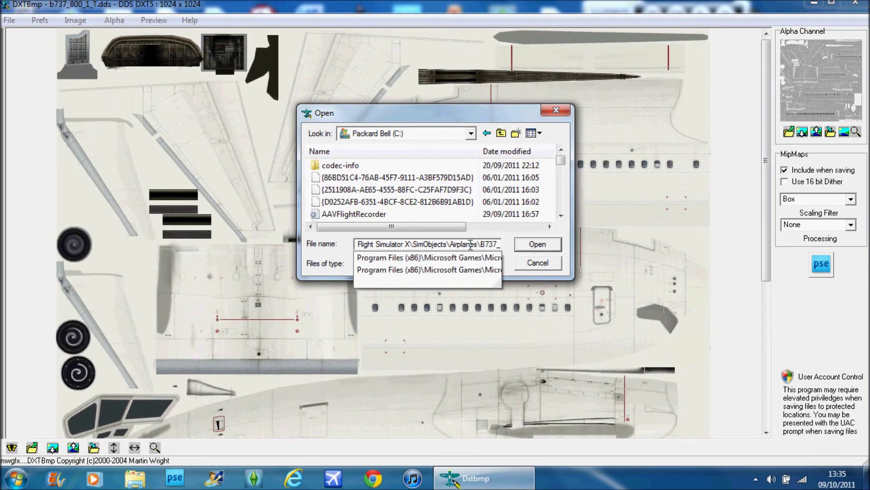
click(477, 270)
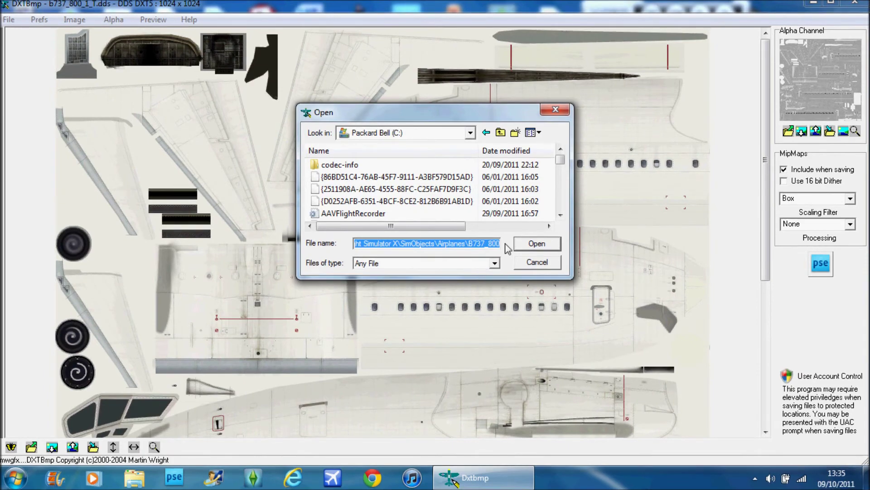
Extend the path with the Texture folder inside B737_800.
text(\)
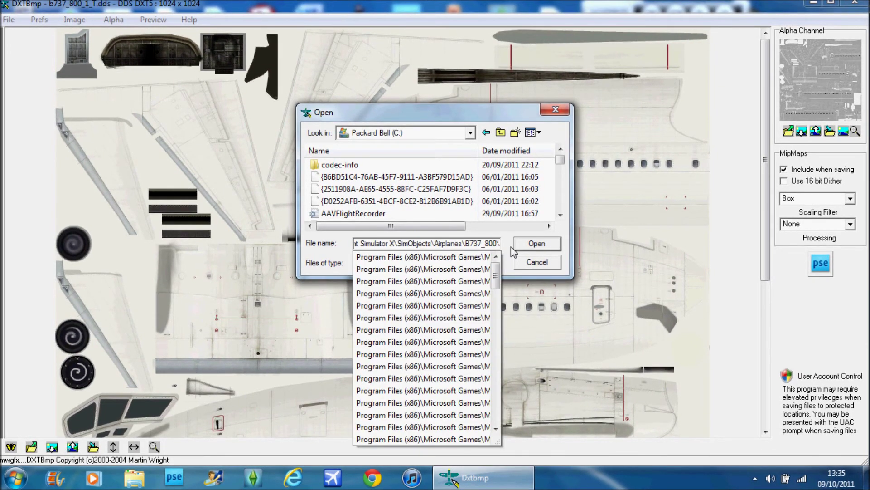
text(Te)
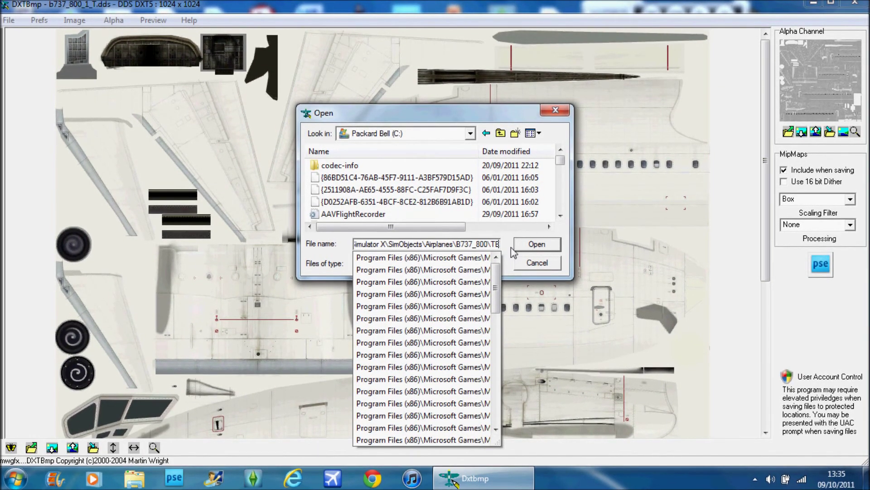
text(xture\)
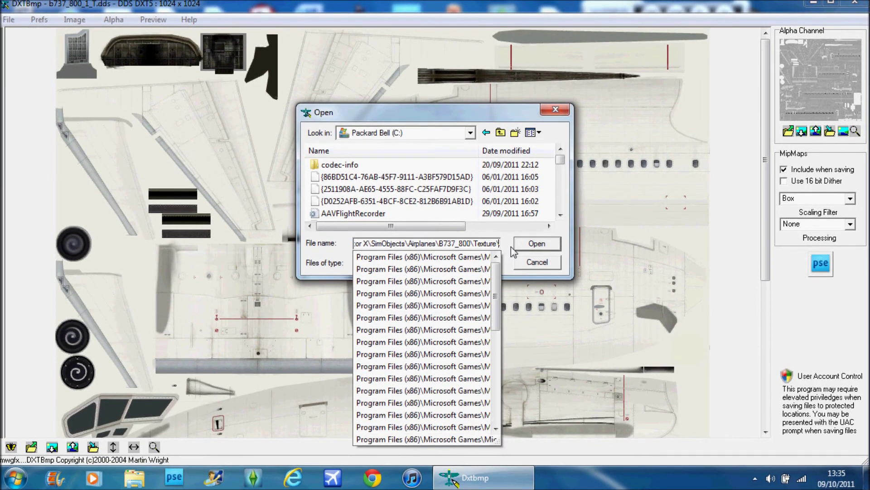
Add the file name to the path, keeping the suggested name only up to B737_800_.
text(B737_)
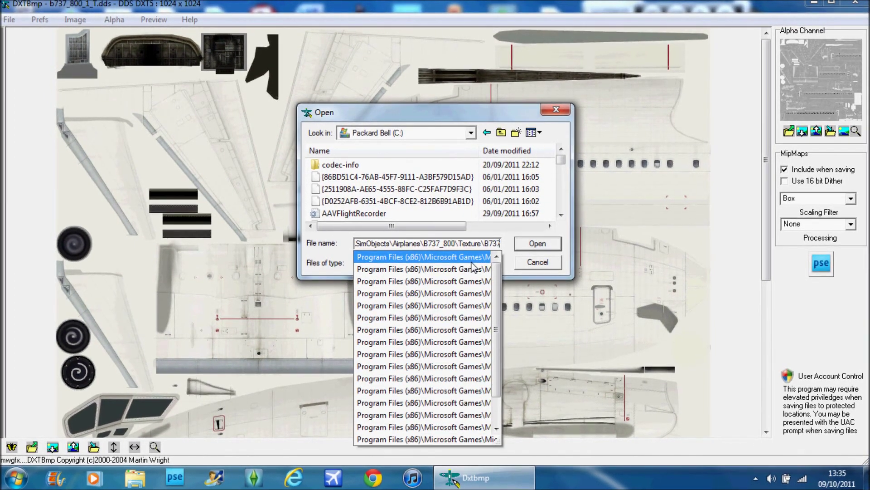
click(471, 262)
click(501, 244)
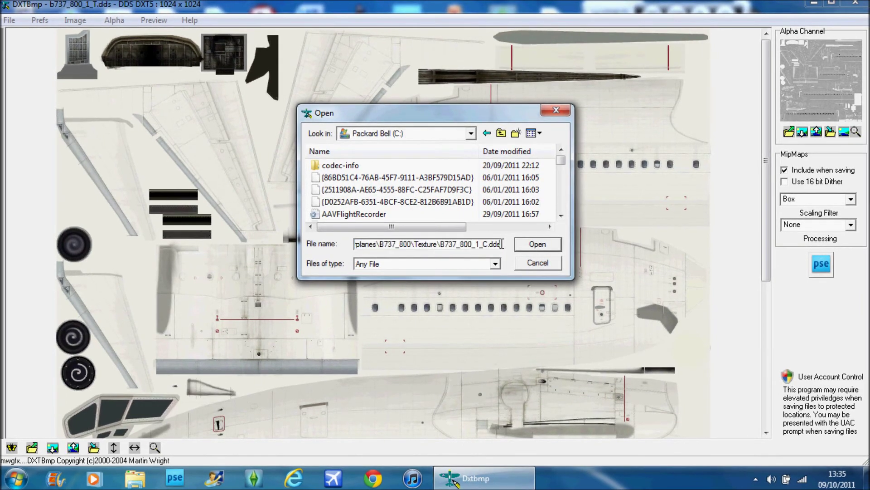
key(BackSpace)
key(BackSpace)
key(BackSpace)
key(BackSpace)
key(BackSpace)
key(BackSpace)
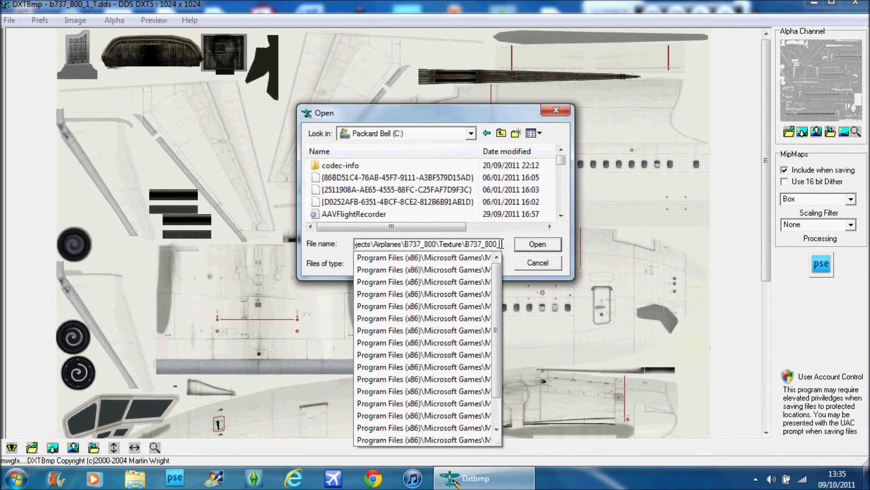
Extend the file name to B737_800_1.
key(Caps_Lock)
key(BackSpace)
text(t)
key(BackSpace)
key(Caps_Lock)
text(1t)
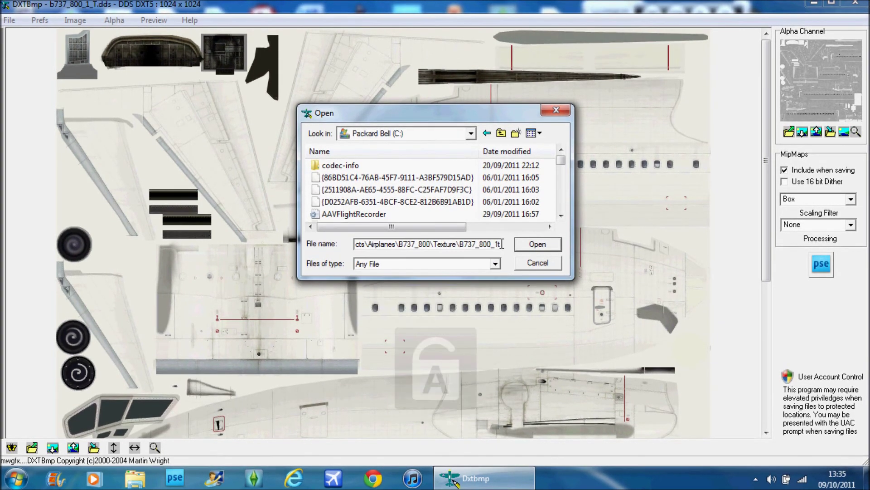
key(BackSpace)
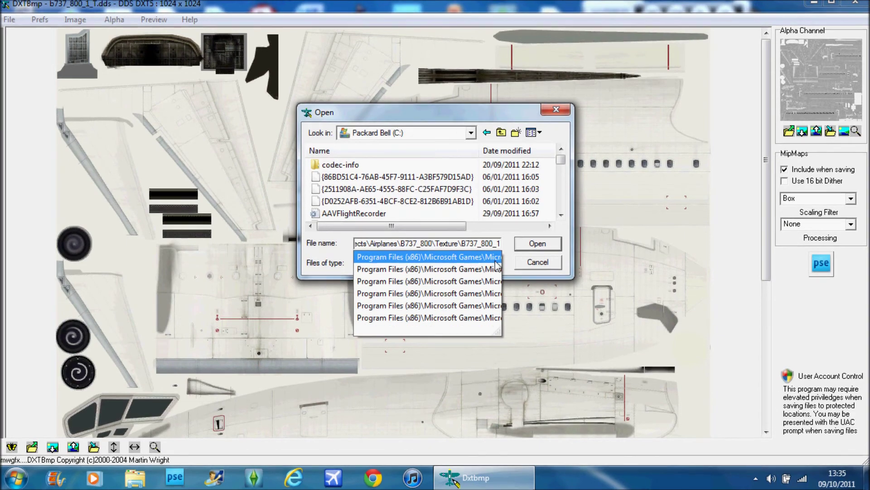
Complete the file name as b737_800_1_T.dds and open that texture.
click(495, 262)
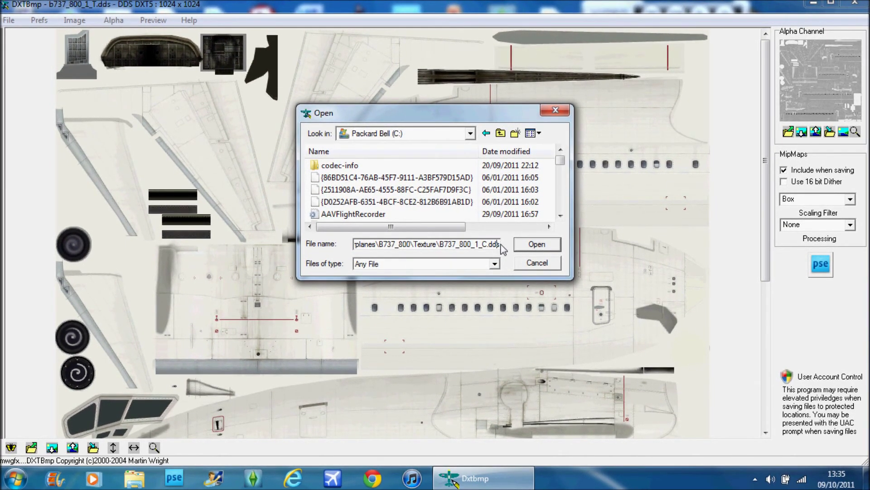
click(501, 244)
key(BackSpace)
key(BackSpace)
key(BackSpace)
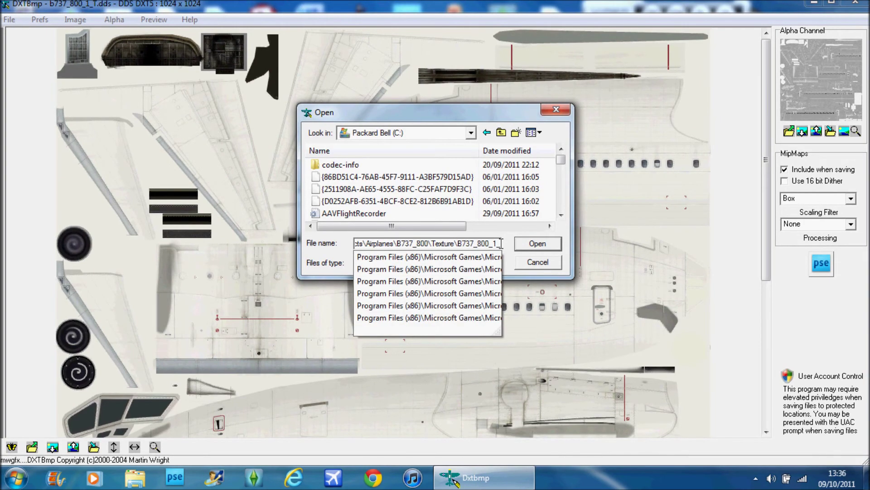
text(t)
key(Down)
key(Return)
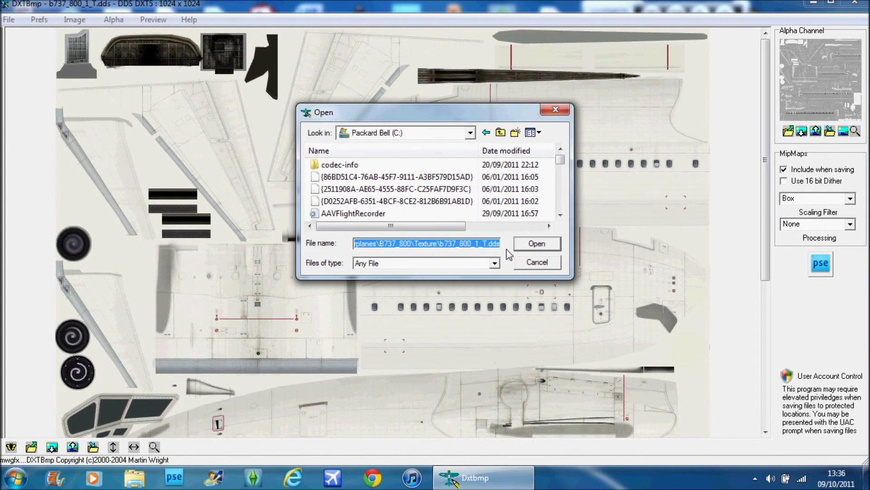
click(533, 243)
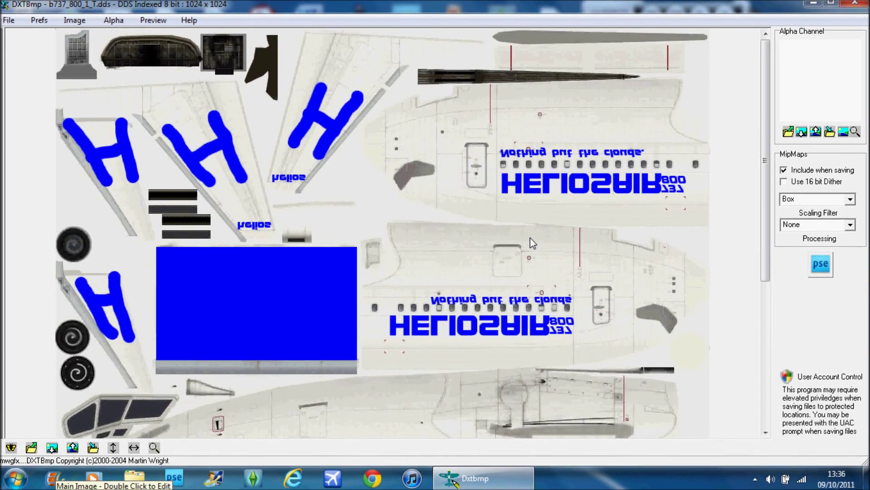
Start opening another image and browse to the texture .9 folder.
click(9, 19)
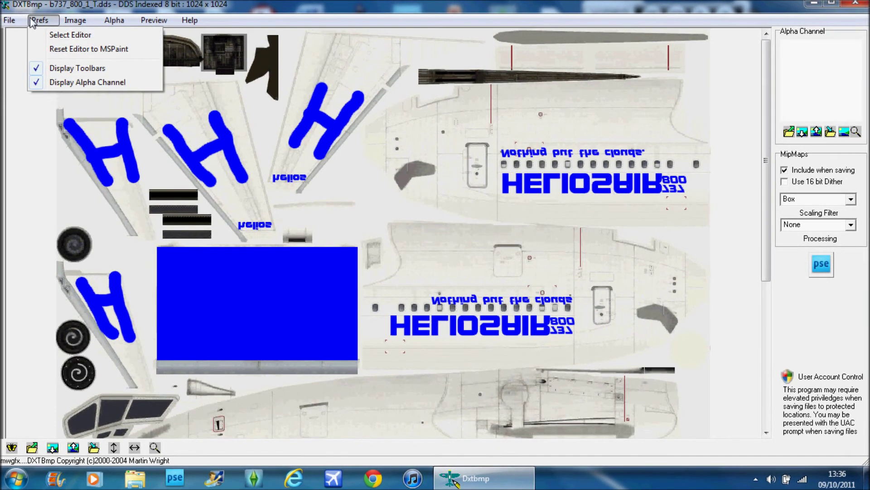
mouse_move(10, 20)
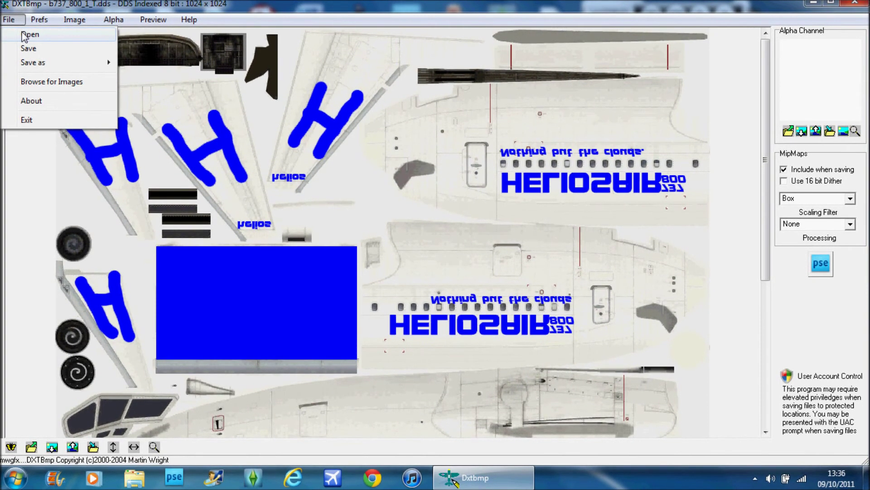
click(24, 36)
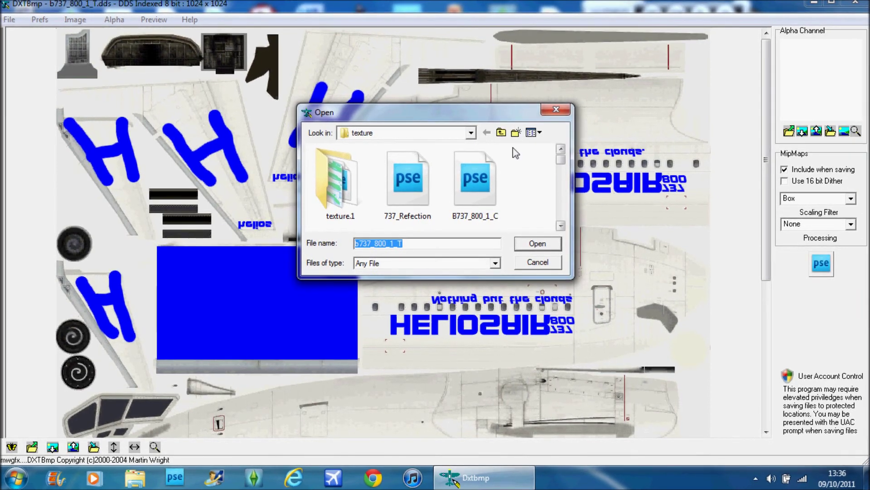
click(470, 133)
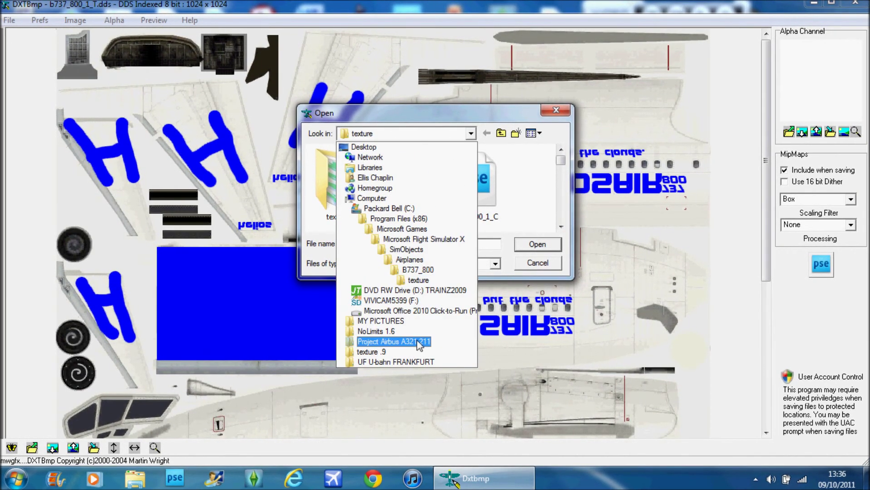
click(411, 353)
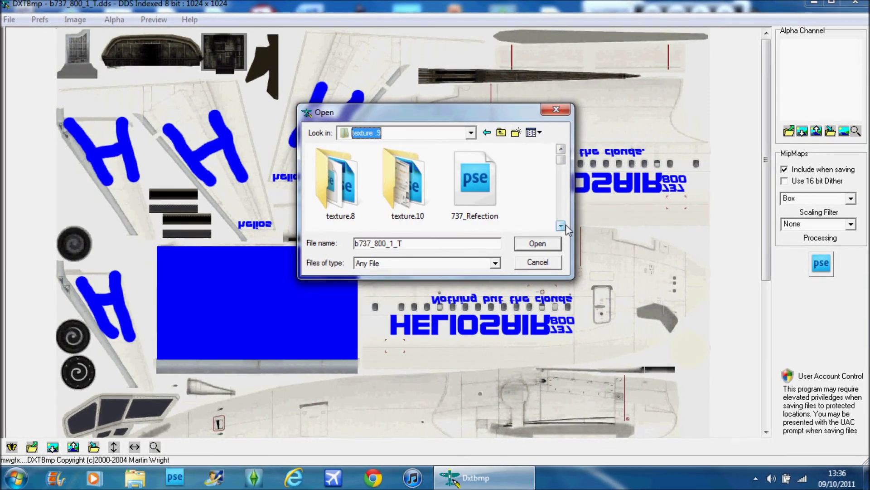
Switch the file browser to the texture folder inside B737_800.
click(471, 133)
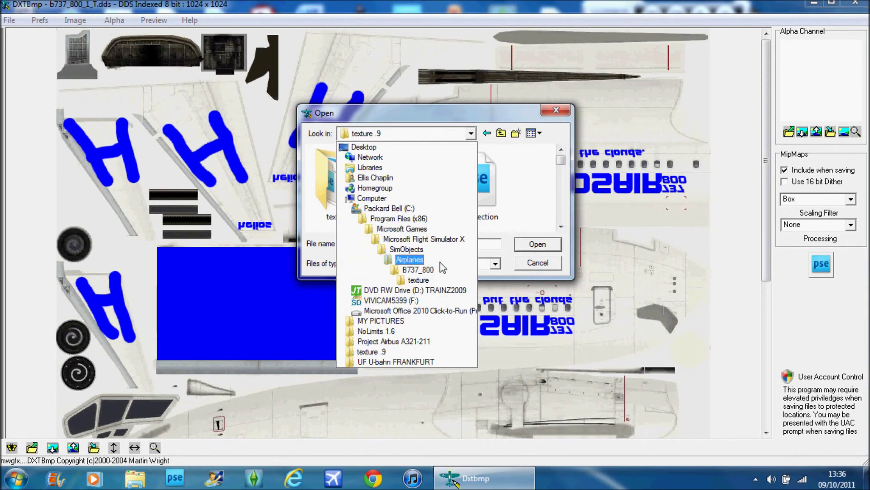
click(438, 268)
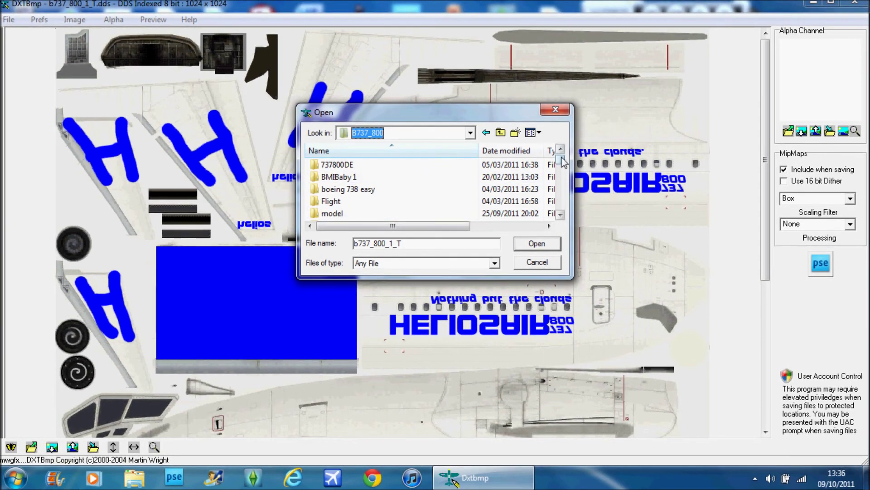
mouse_move(562, 163)
mouse_down()
mouse_move(562, 209)
mouse_move(562, 167)
mouse_up()
scroll(562, 168, up, 1)
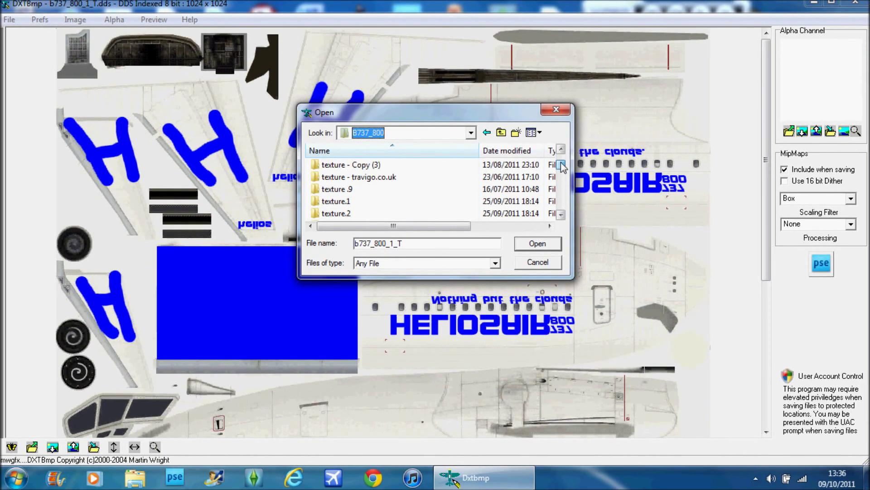
scroll(562, 167, up, 1)
double_click(439, 194)
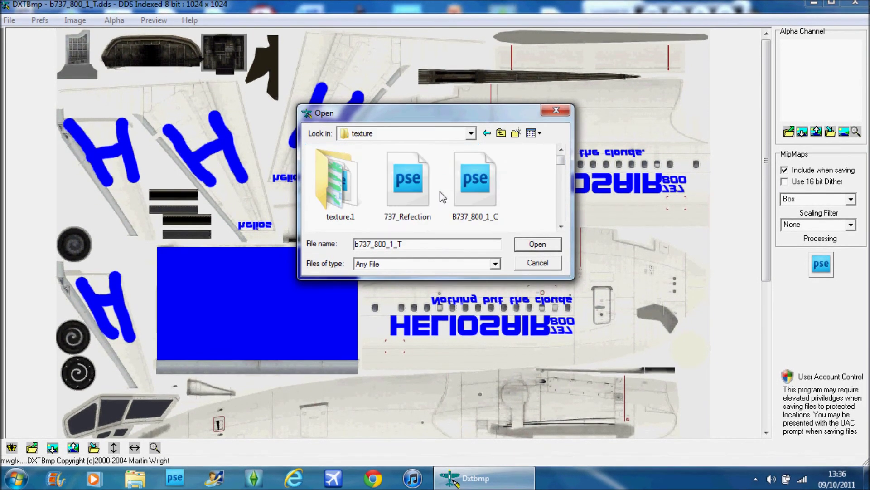
Open the repainted Photoshop file Tguy3002 from the texture folder.
click(559, 220)
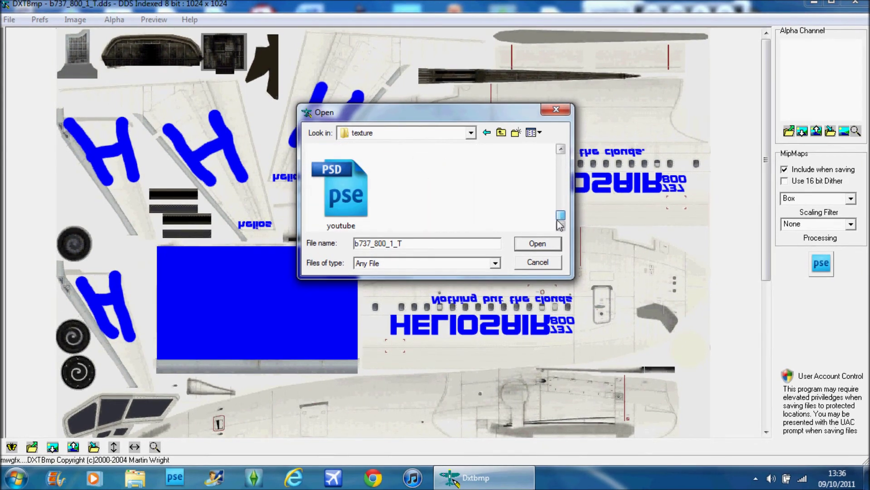
scroll(559, 219, up, 1)
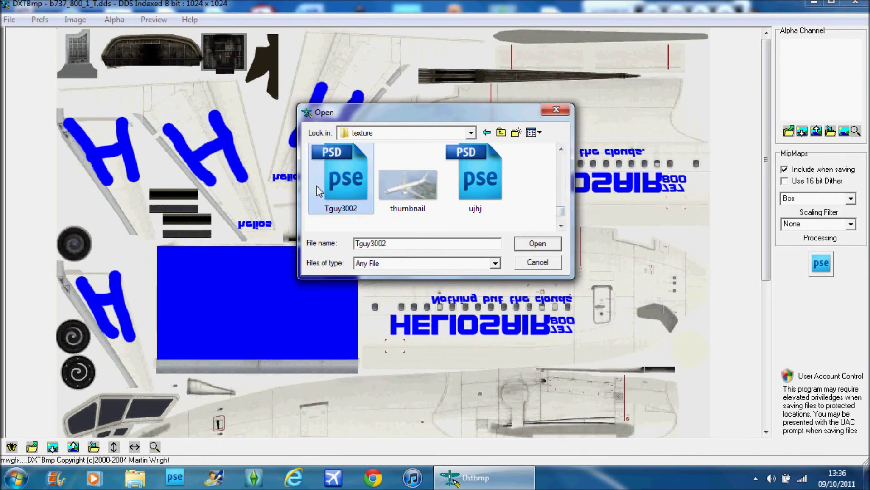
double_click(316, 186)
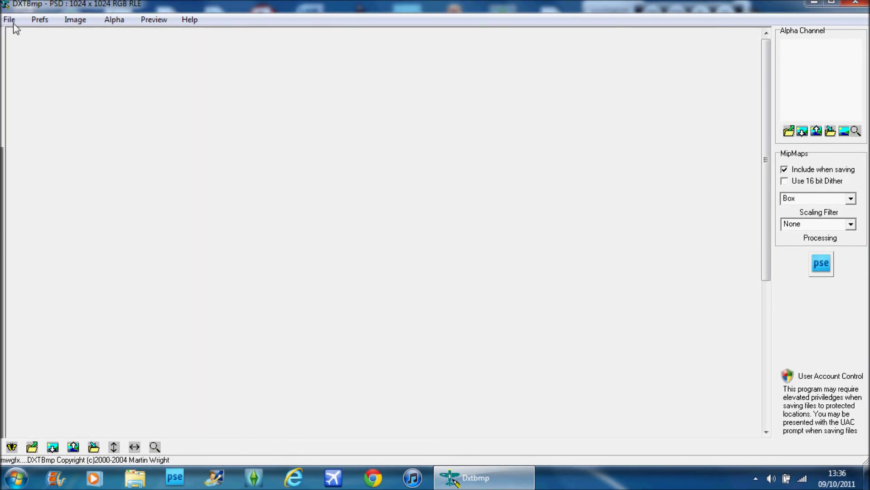
Start a DDS export named b737_800_1_T in the texture folder, declining to overwrite the file in the DDS 256 colour format.
click(11, 21)
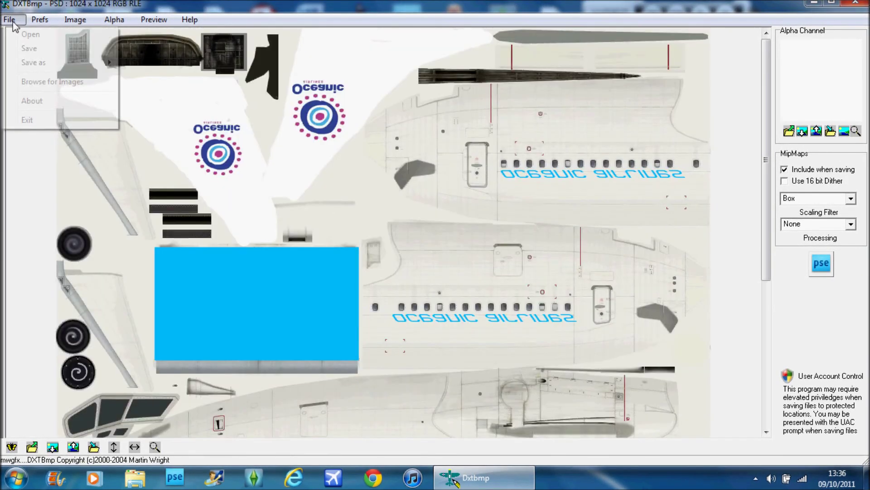
mouse_move(51, 62)
click(128, 62)
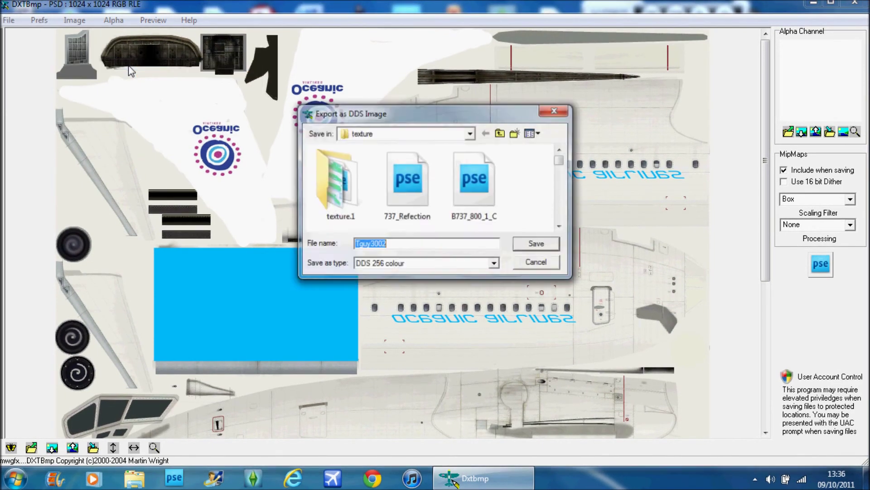
drag(559, 162, 563, 179)
drag(563, 188, 562, 174)
click(476, 161)
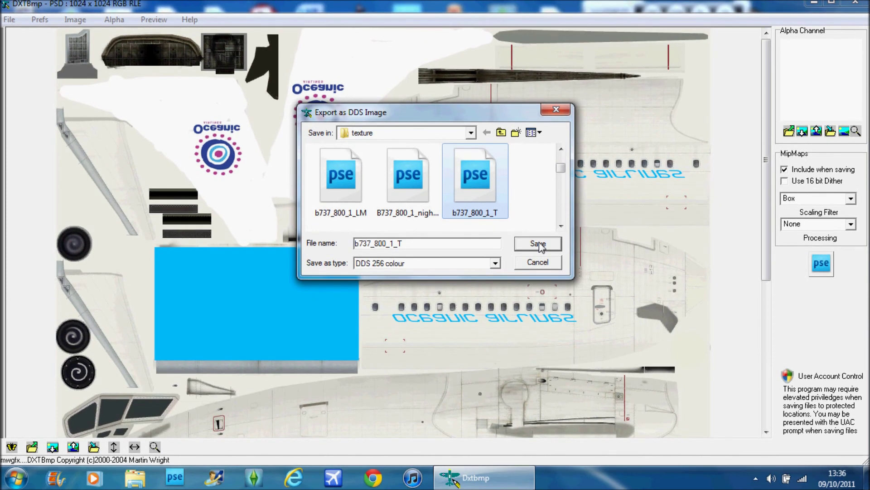
click(538, 242)
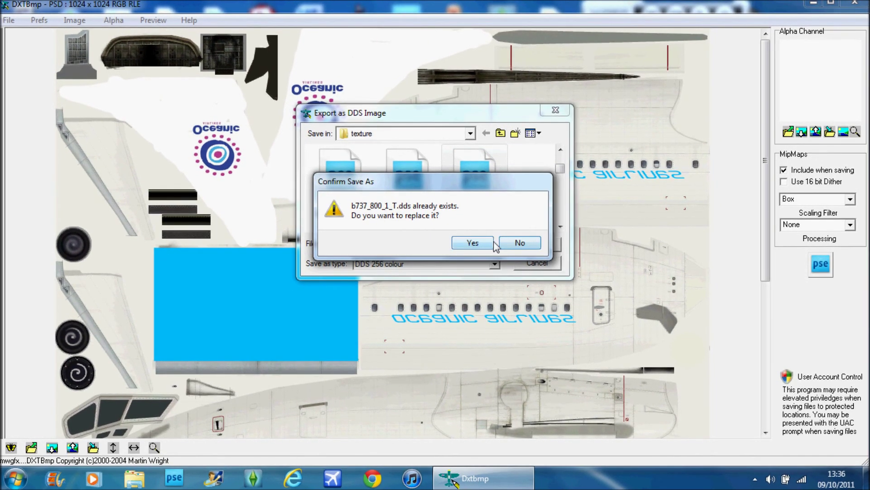
click(514, 243)
Export the texture as DDS DXT1 (NoAlpha), replacing the existing b737_800_1_T.dds, and close DXTBmp.
click(495, 263)
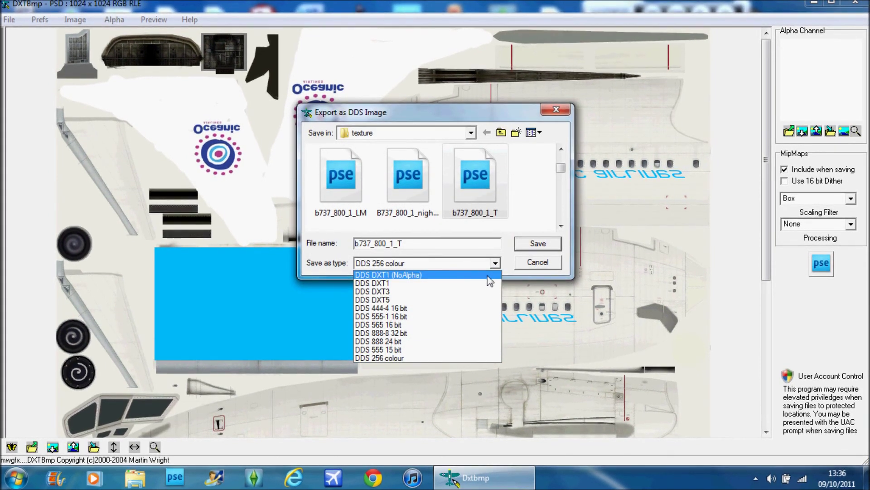
click(389, 275)
click(538, 245)
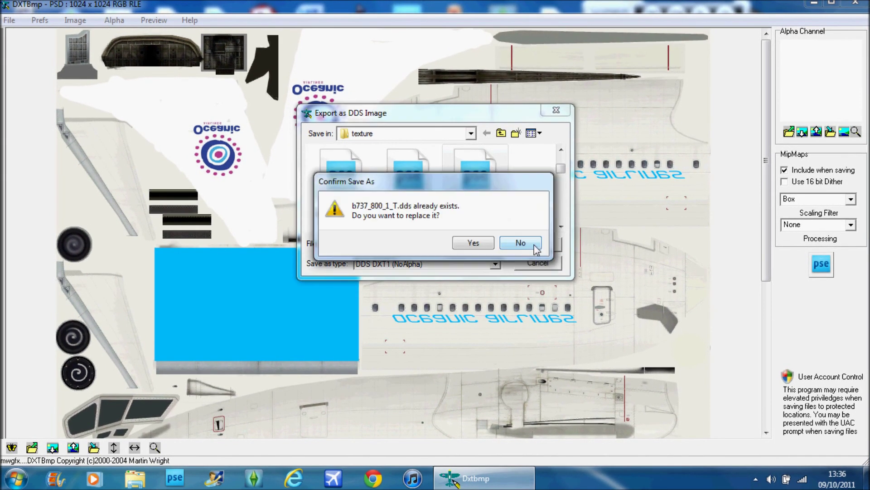
click(461, 246)
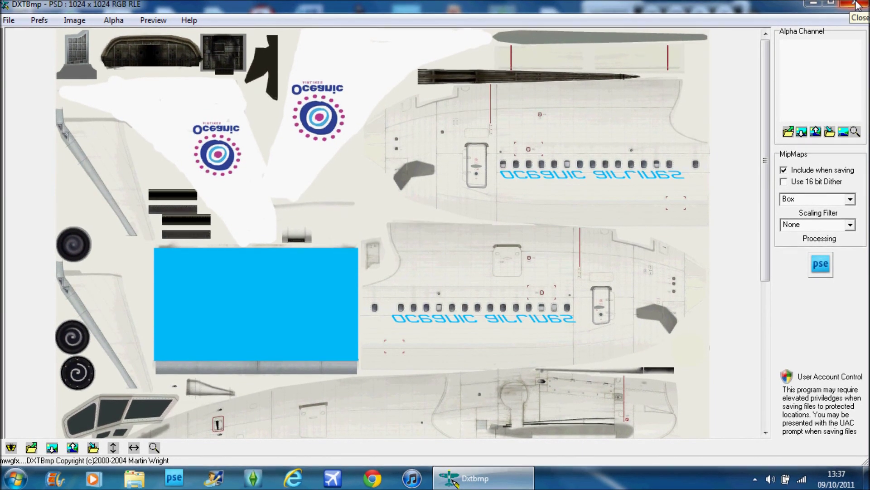
click(856, 5)
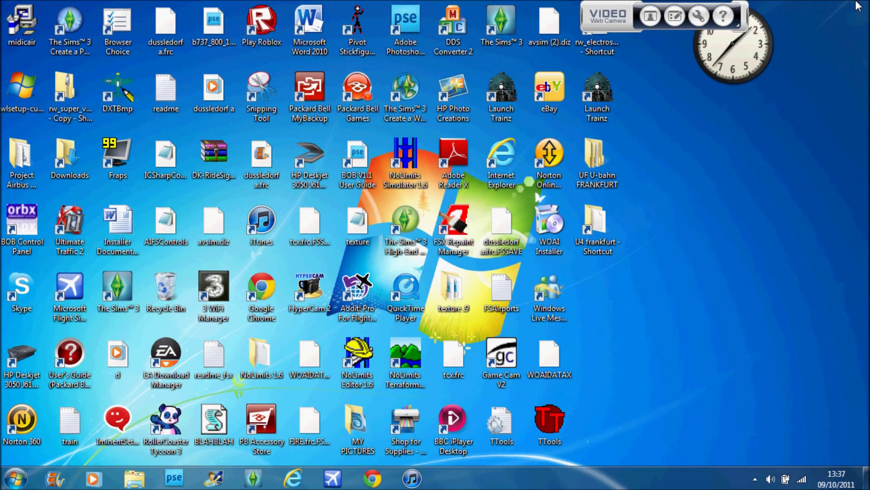